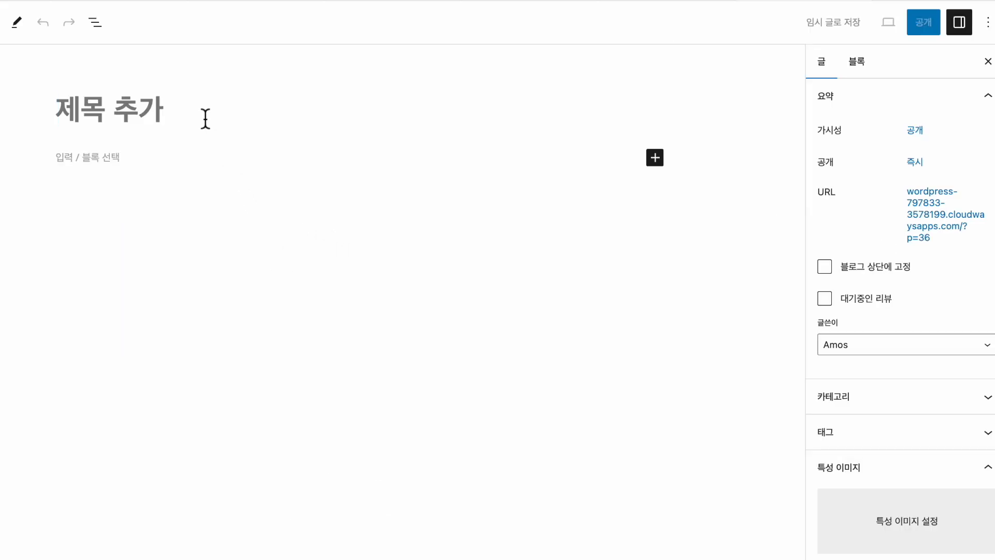
Compare the square, 16:9 and 2:1 night-view images placed in the body of the new post.
{"action": "left_click", "coordinate": [203, 114]}
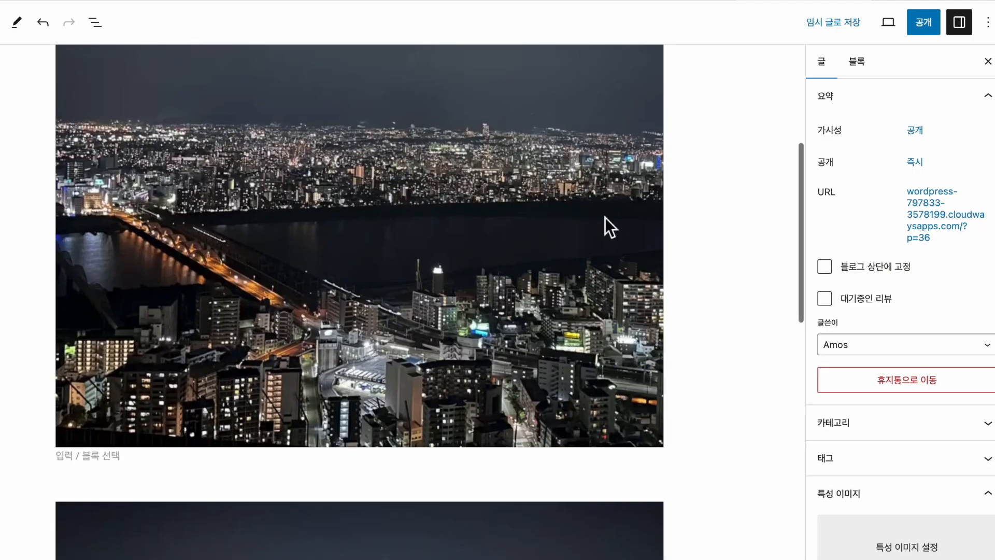
{"action": "scroll", "coordinate": [604, 216], "scroll_direction": "up", "scroll_amount": 2}
{"action": "scroll", "coordinate": [604, 216], "scroll_direction": "up", "scroll_amount": 3}
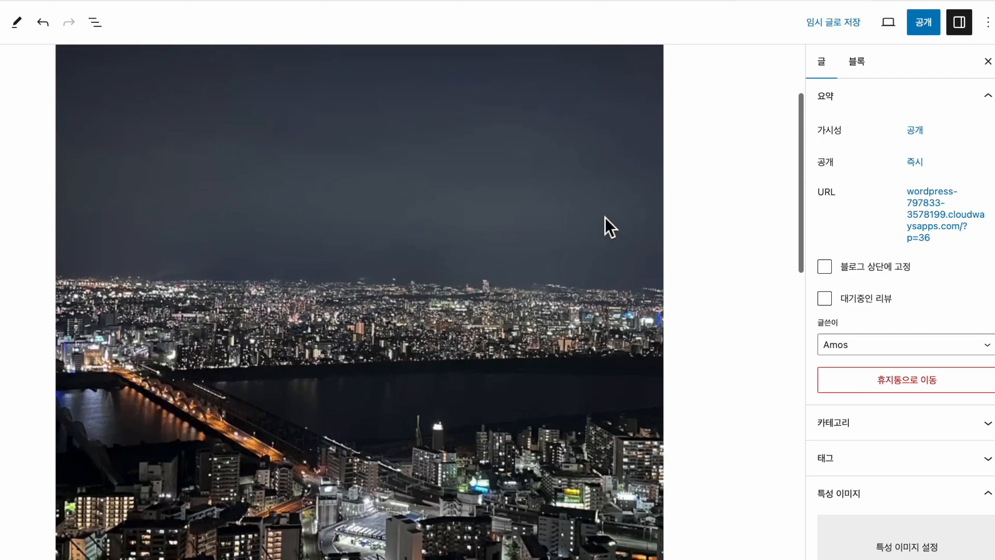
{"action": "scroll", "coordinate": [605, 217], "scroll_direction": "down", "scroll_amount": 1}
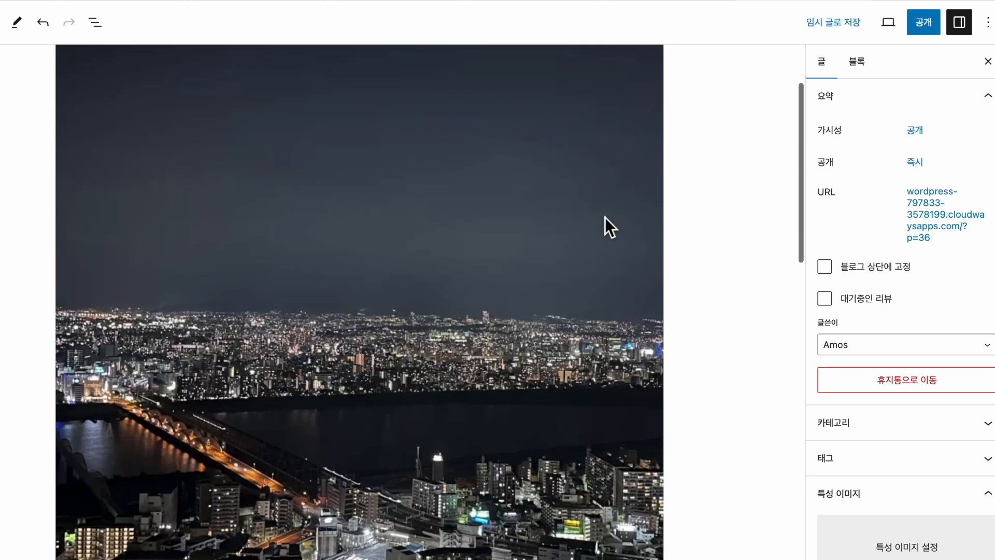
{"action": "left_click", "coordinate": [604, 218]}
{"action": "scroll", "coordinate": [383, 411], "scroll_direction": "down", "scroll_amount": 10}
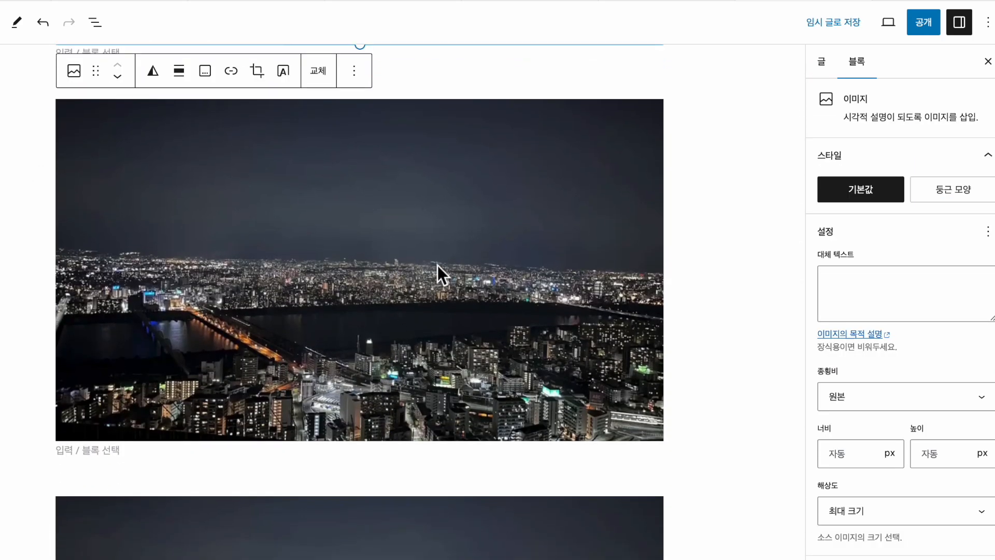
{"action": "scroll", "coordinate": [365, 282], "scroll_direction": "down", "scroll_amount": 7}
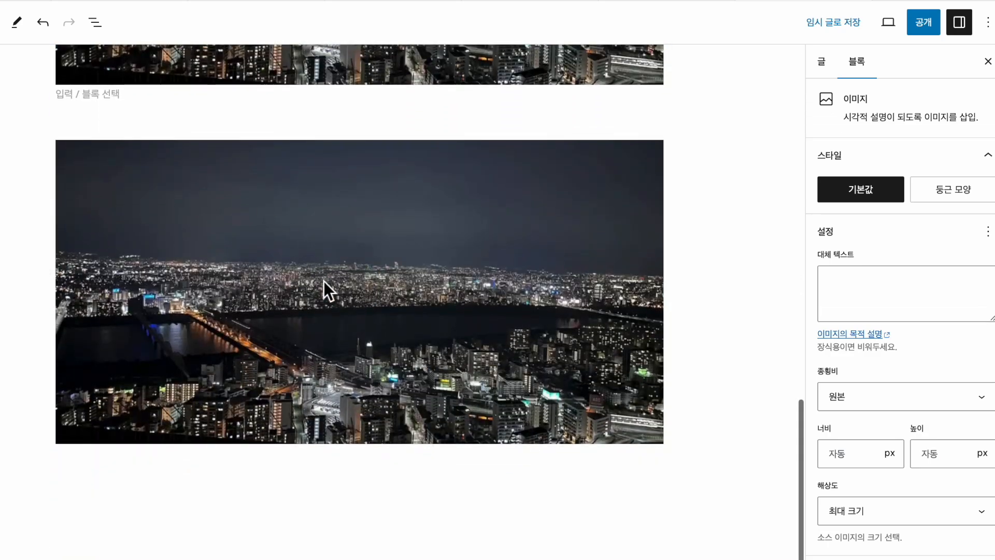
{"action": "scroll", "coordinate": [324, 280], "scroll_direction": "up", "scroll_amount": 4}
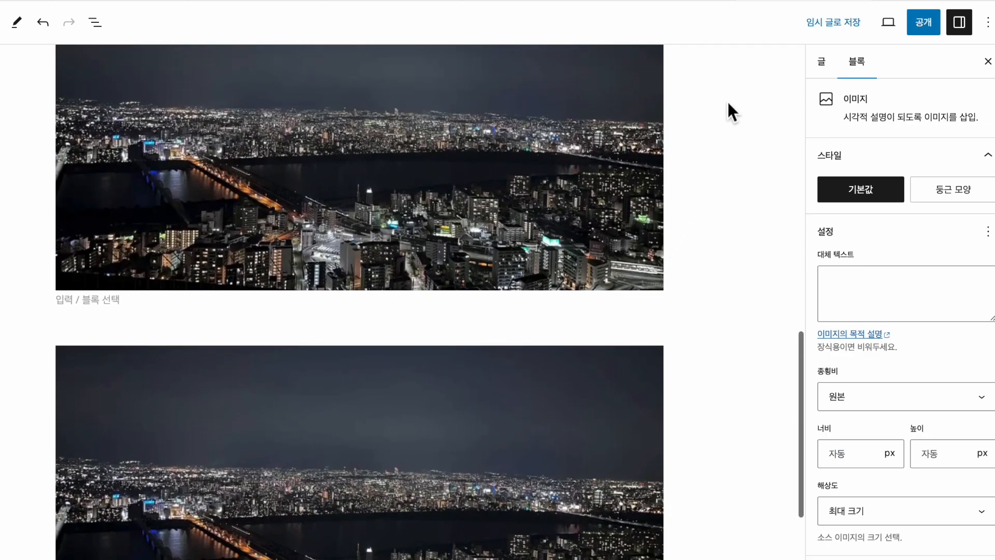
{"action": "scroll", "coordinate": [660, 222], "scroll_direction": "down", "scroll_amount": 2}
{"action": "scroll", "coordinate": [601, 228], "scroll_direction": "up", "scroll_amount": 3}
{"action": "scroll", "coordinate": [549, 231], "scroll_direction": "down", "scroll_amount": 3}
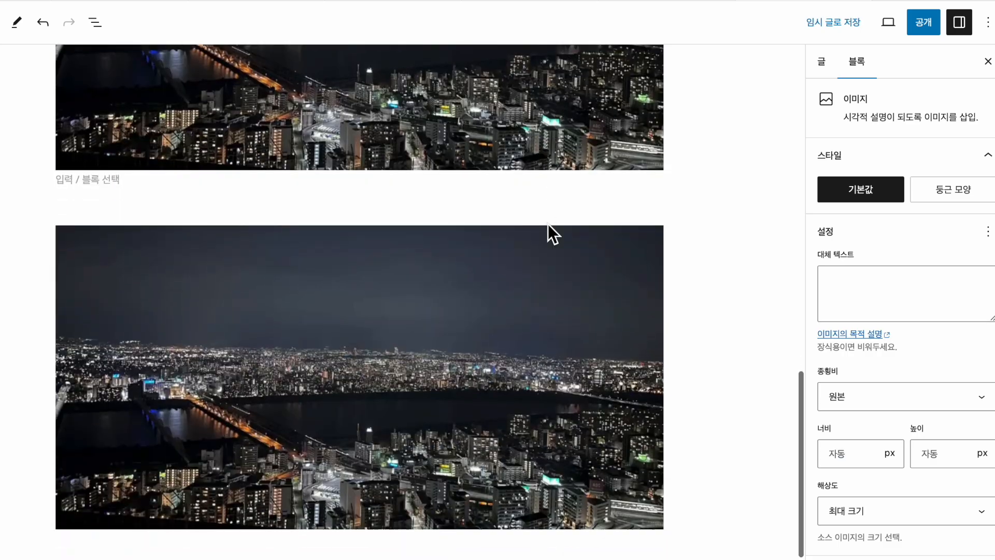
Set the square image 1-1-1.webp from the media library as the post's featured image and publish the post.
{"action": "left_click", "coordinate": [822, 72]}
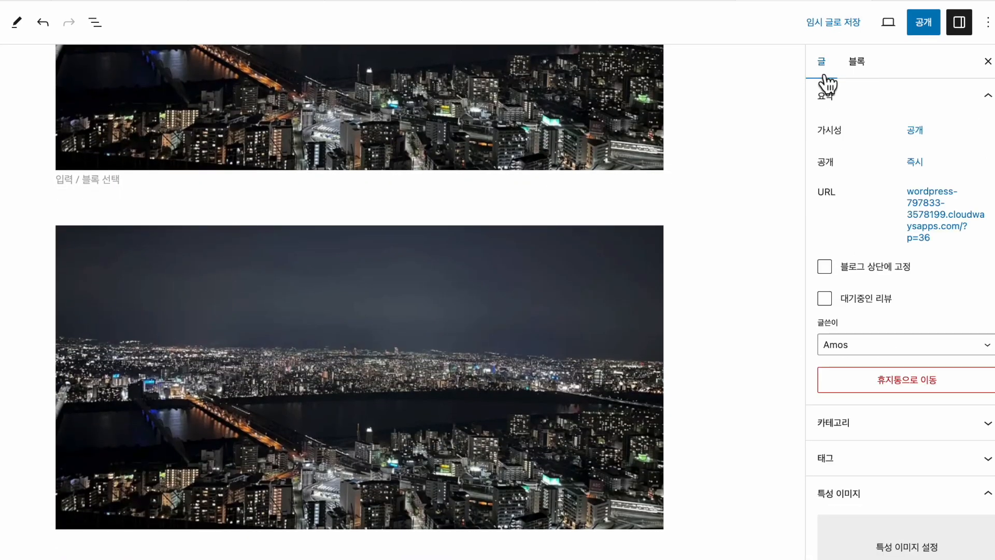
{"action": "scroll", "coordinate": [856, 285], "scroll_direction": "down", "scroll_amount": 5}
{"action": "left_click", "coordinate": [881, 320]}
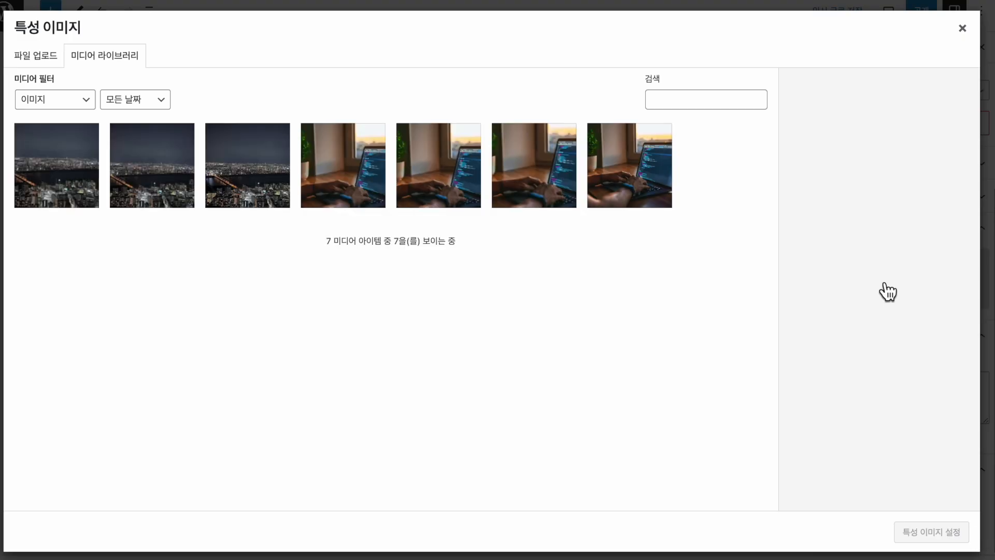
{"action": "left_click", "coordinate": [98, 155]}
{"action": "left_click", "coordinate": [216, 196]}
{"action": "left_click", "coordinate": [157, 187]}
{"action": "left_click", "coordinate": [58, 176]}
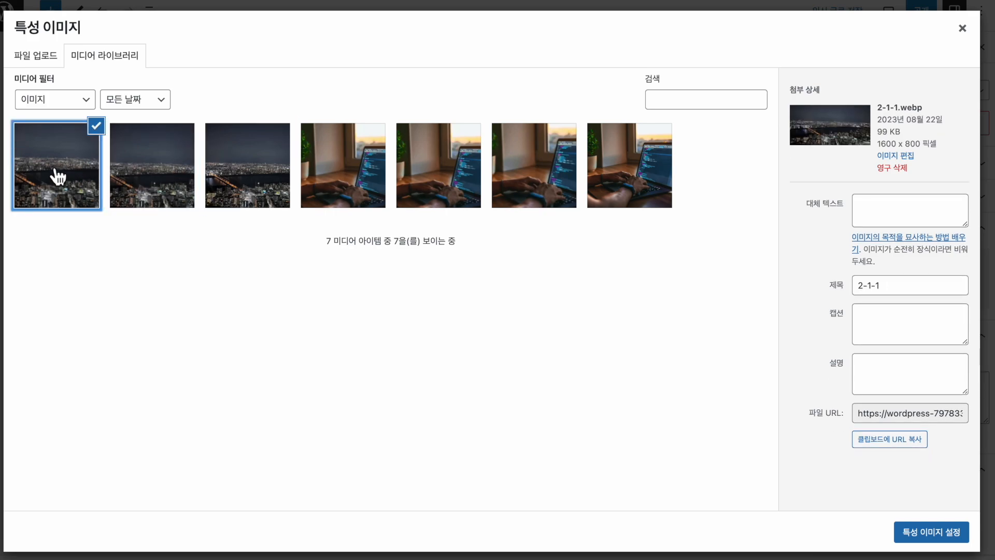
{"action": "left_click", "coordinate": [290, 182]}
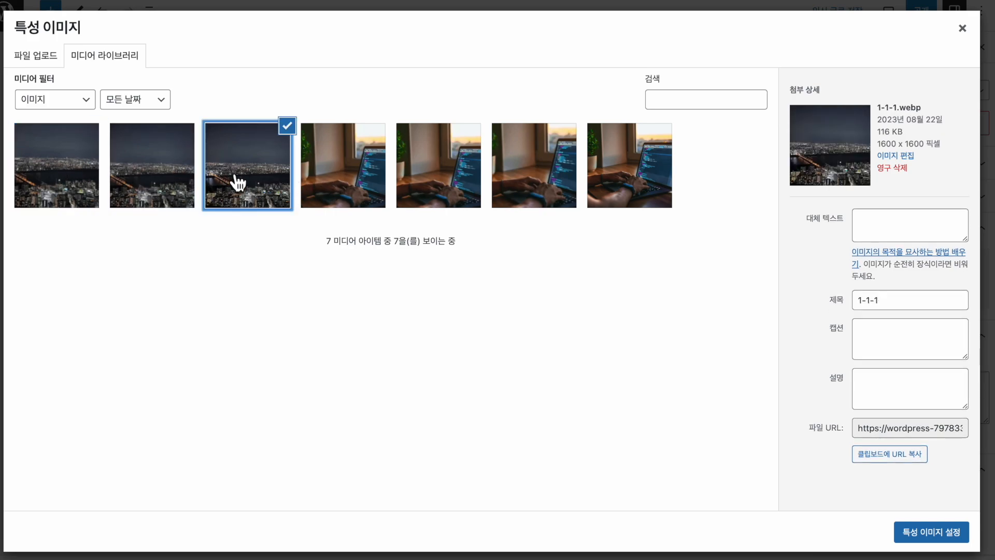
{"action": "left_click", "coordinate": [925, 533]}
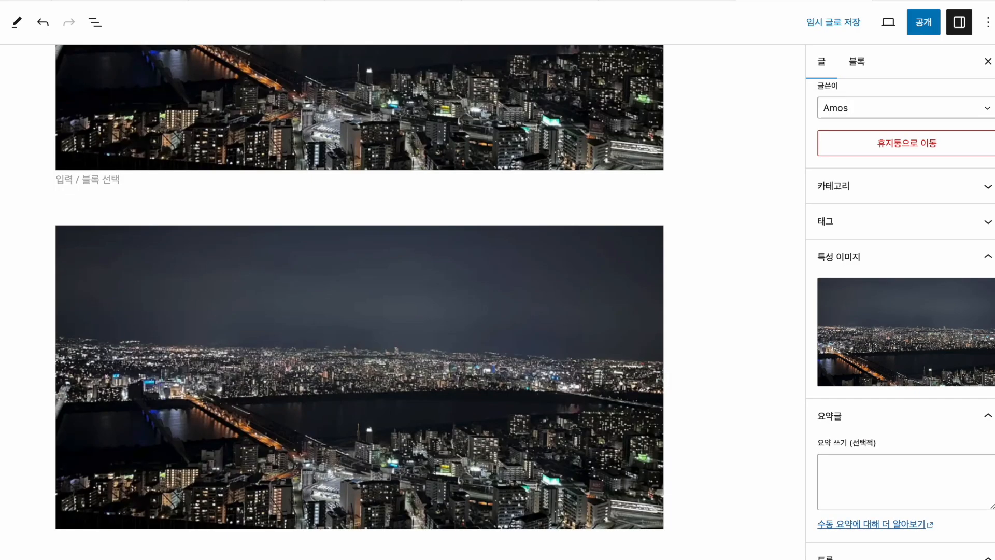
{"action": "left_click", "coordinate": [929, 32]}
{"action": "left_click", "coordinate": [861, 175]}
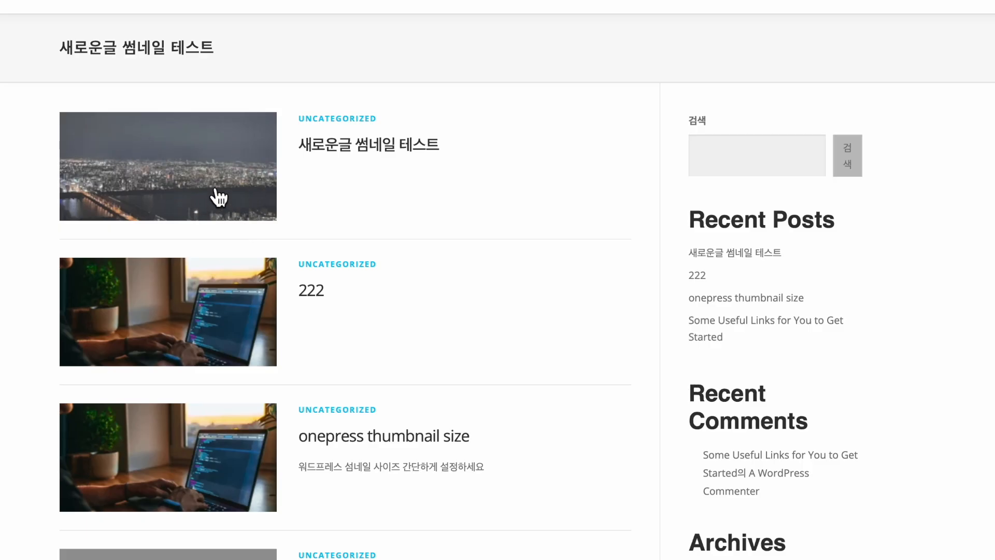
Open the published post 새로운글 썸네일 테스트 from the blog list and look through its images.
{"action": "left_click", "coordinate": [253, 189]}
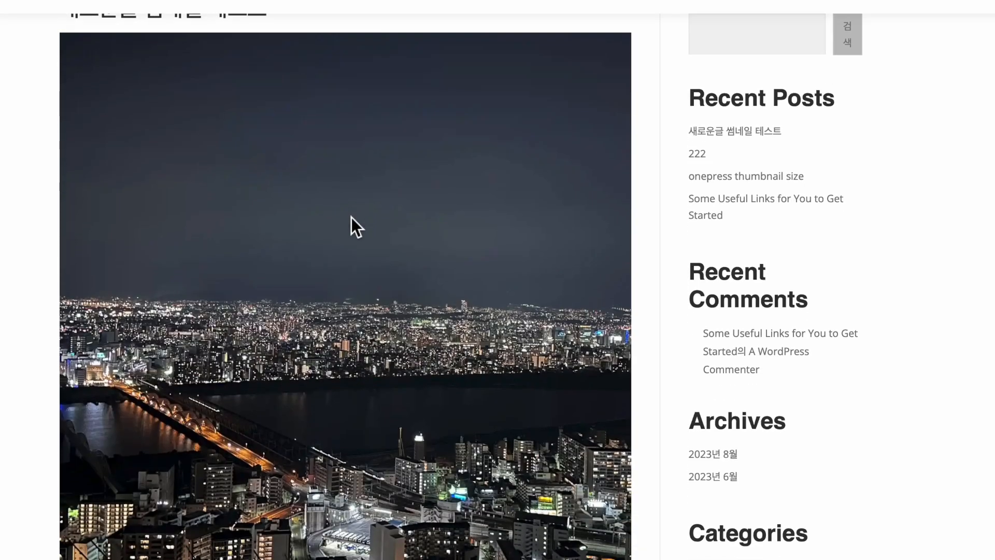
{"action": "scroll", "coordinate": [352, 217], "scroll_direction": "down", "scroll_amount": 4}
{"action": "scroll", "coordinate": [362, 218], "scroll_direction": "up", "scroll_amount": 1}
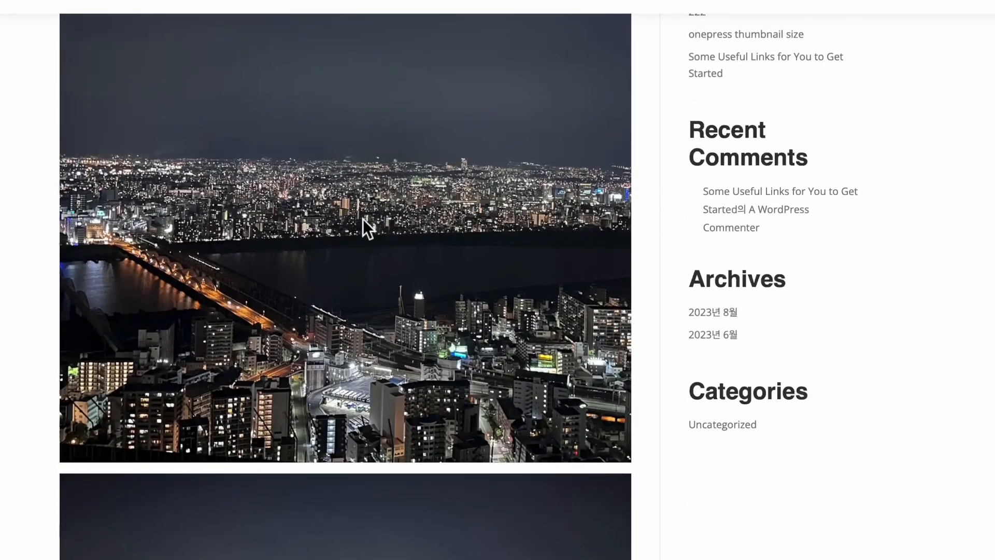
{"action": "scroll", "coordinate": [363, 219], "scroll_direction": "left", "scroll_amount": 5}
{"action": "scroll", "coordinate": [500, 59], "scroll_direction": "down", "scroll_amount": 1}
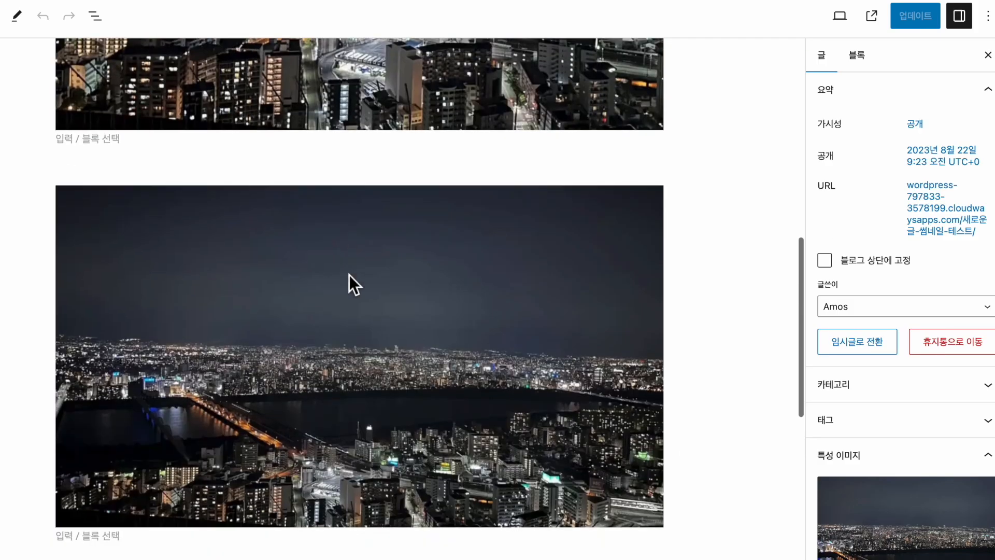
Replace the post's featured image with the 16:9 image 16-9-2.webp and update the post.
{"action": "scroll", "coordinate": [349, 275], "scroll_direction": "down", "scroll_amount": 3}
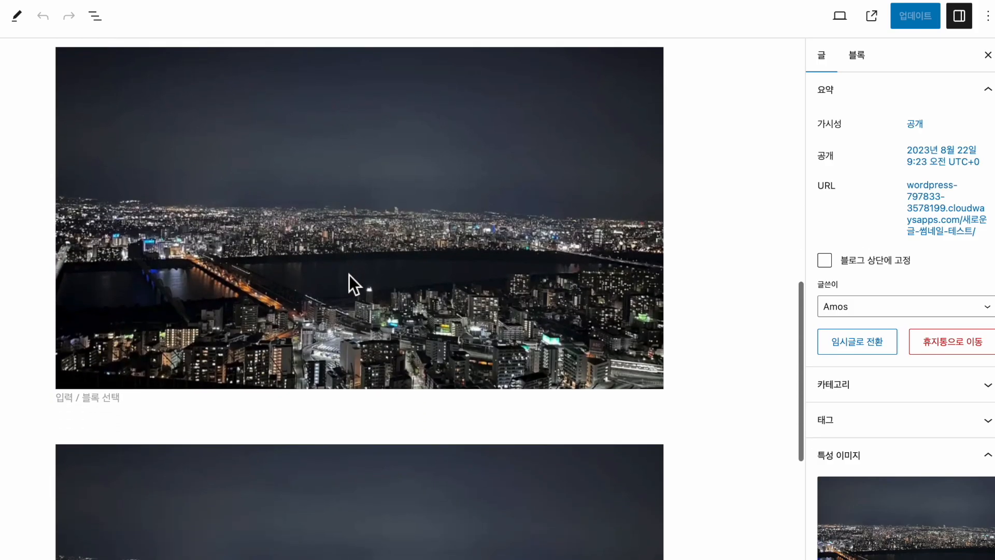
{"action": "scroll", "coordinate": [862, 156], "scroll_direction": "down", "scroll_amount": 5}
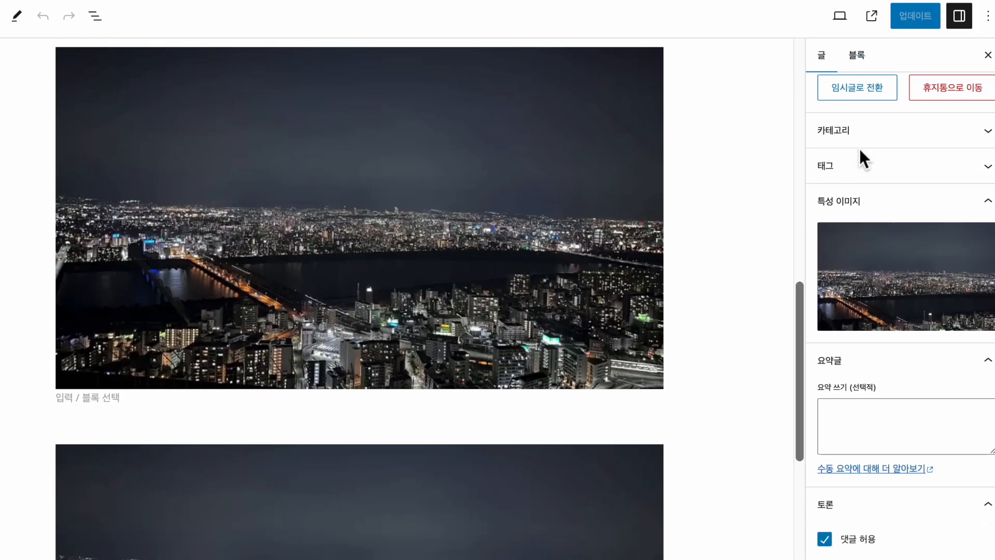
{"action": "left_click", "coordinate": [903, 323]}
{"action": "left_click", "coordinate": [166, 189]}
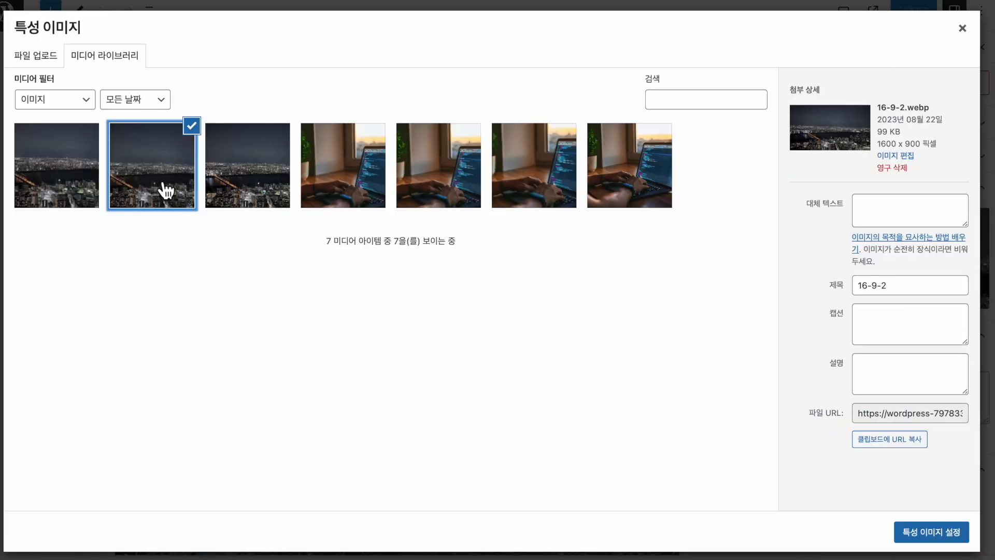
{"action": "left_click", "coordinate": [931, 532]}
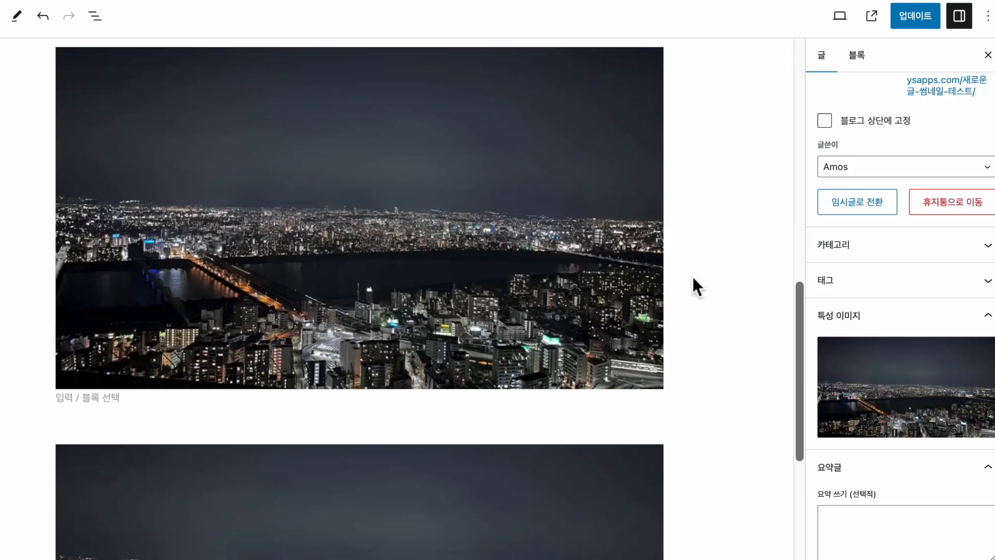
{"action": "scroll", "coordinate": [412, 365], "scroll_direction": "up", "scroll_amount": 2}
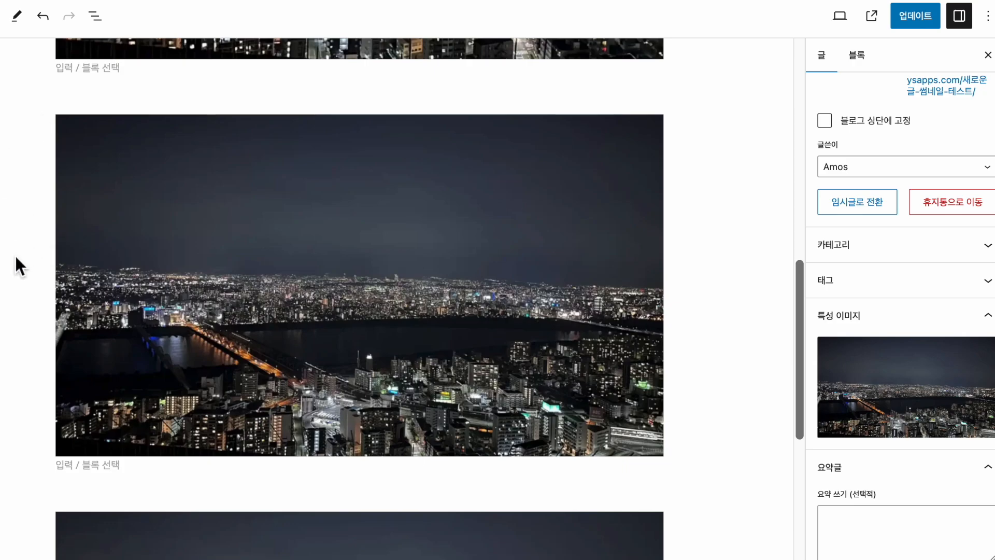
{"action": "left_click", "coordinate": [908, 20]}
{"action": "scroll", "coordinate": [571, 177], "scroll_direction": "up", "scroll_amount": 10}
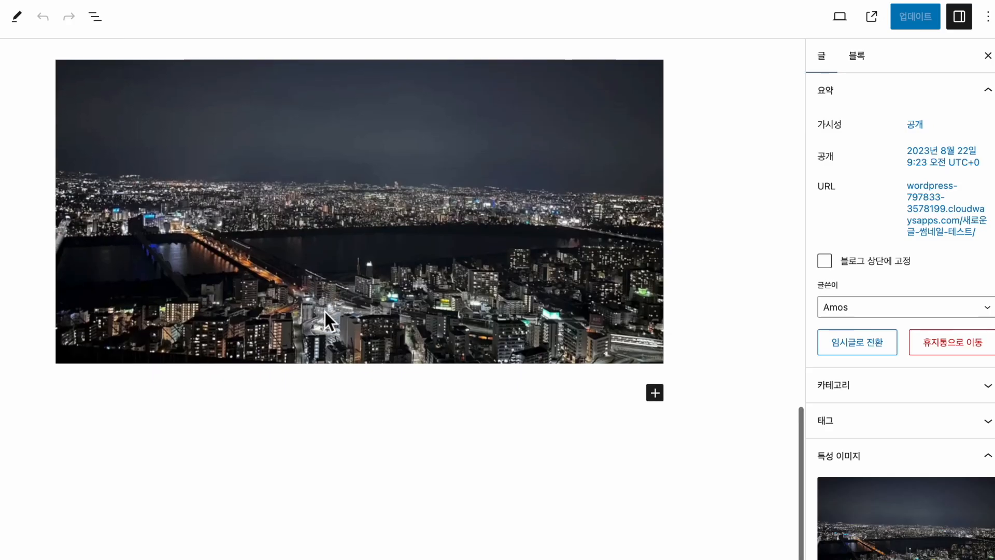
Replace the post's featured image with the 2:1 image 2-1-1.webp and update the post.
{"action": "scroll", "coordinate": [325, 312], "scroll_direction": "down", "scroll_amount": 3}
{"action": "left_click", "coordinate": [336, 358]}
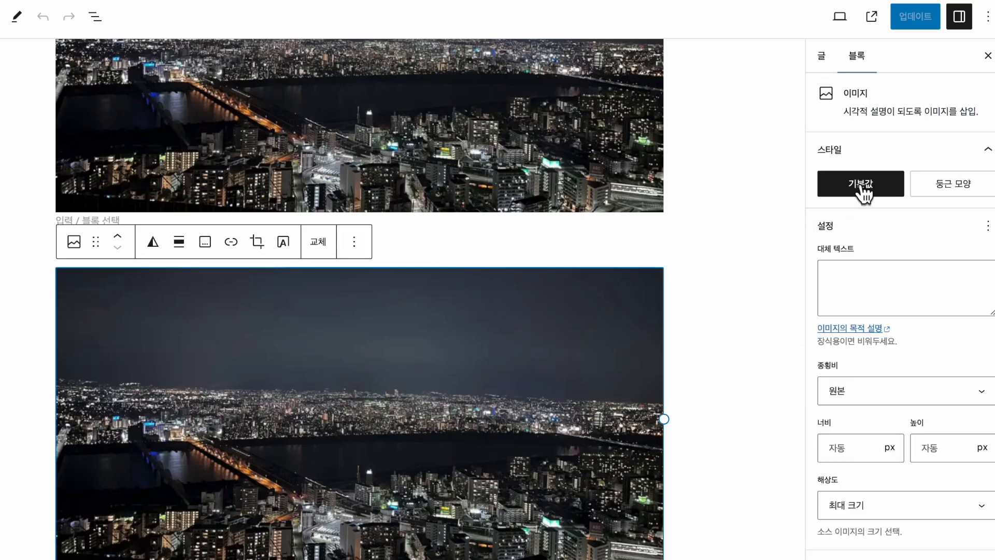
{"action": "left_click", "coordinate": [823, 57]}
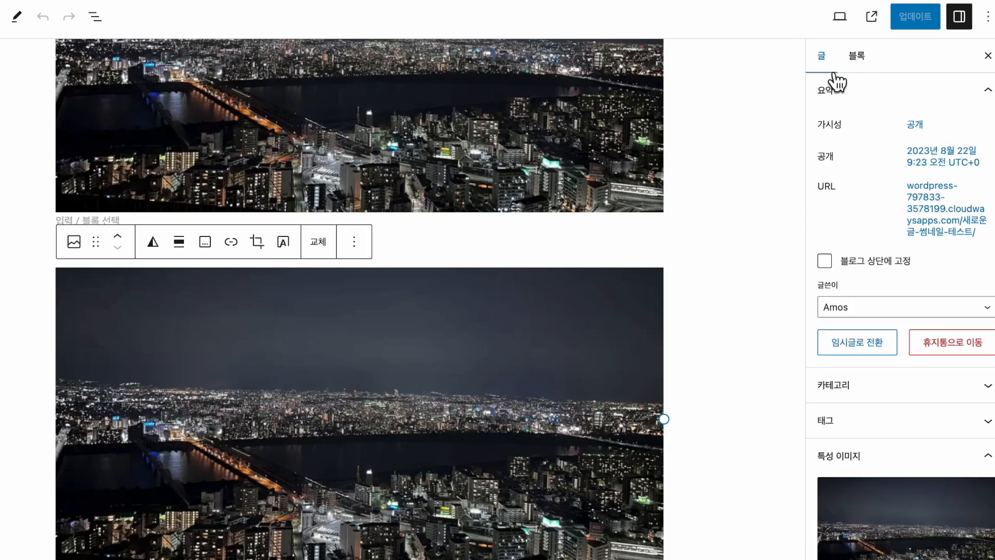
{"action": "scroll", "coordinate": [882, 311], "scroll_direction": "down", "scroll_amount": 5}
{"action": "left_click", "coordinate": [882, 333]}
{"action": "left_click", "coordinate": [89, 163]}
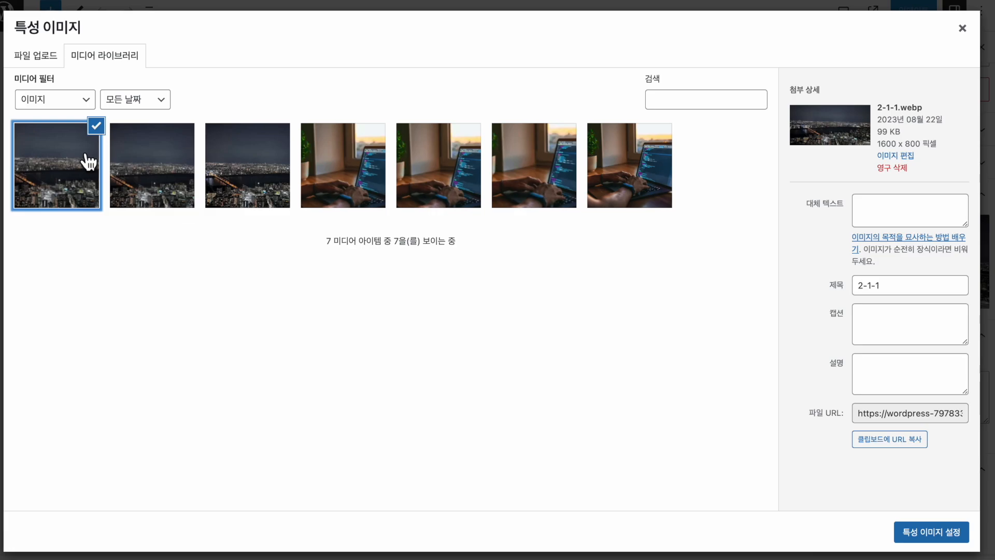
{"action": "left_click", "coordinate": [932, 531]}
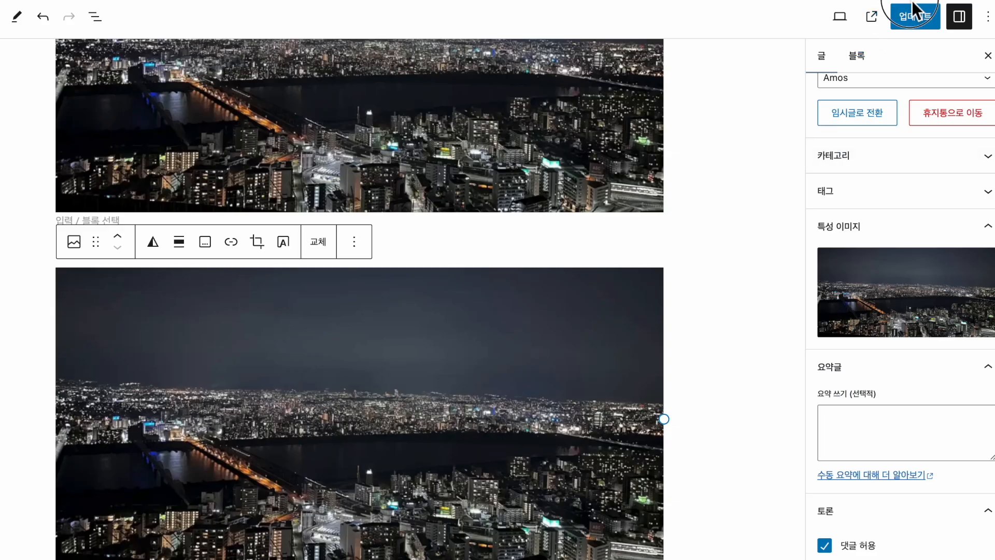
Compare the framing of the 16:9 and 2:1 images in the post body.
{"action": "scroll", "coordinate": [551, 388], "scroll_direction": "up", "scroll_amount": 4}
{"action": "scroll", "coordinate": [552, 387], "scroll_direction": "up", "scroll_amount": 1}
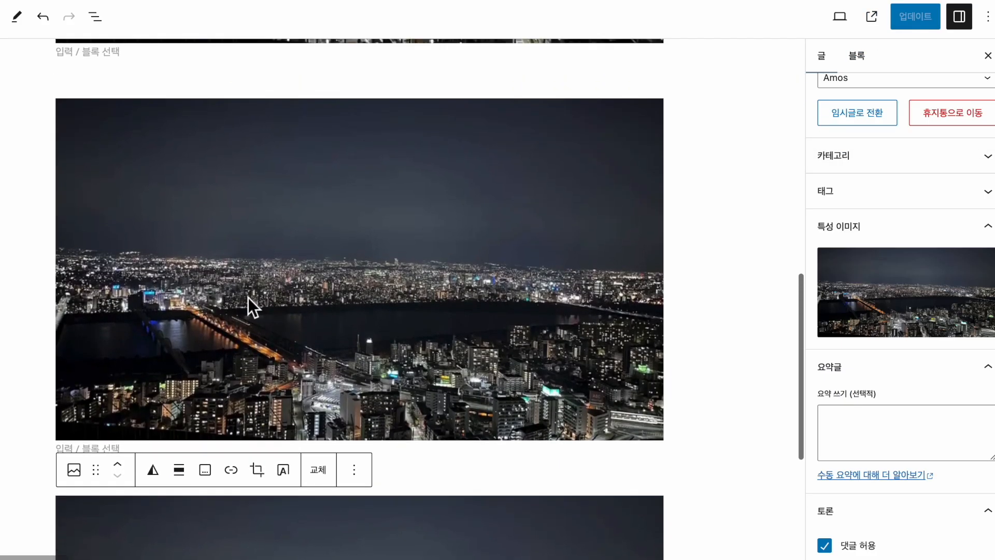
{"action": "scroll", "coordinate": [78, 215], "scroll_direction": "down", "scroll_amount": 5}
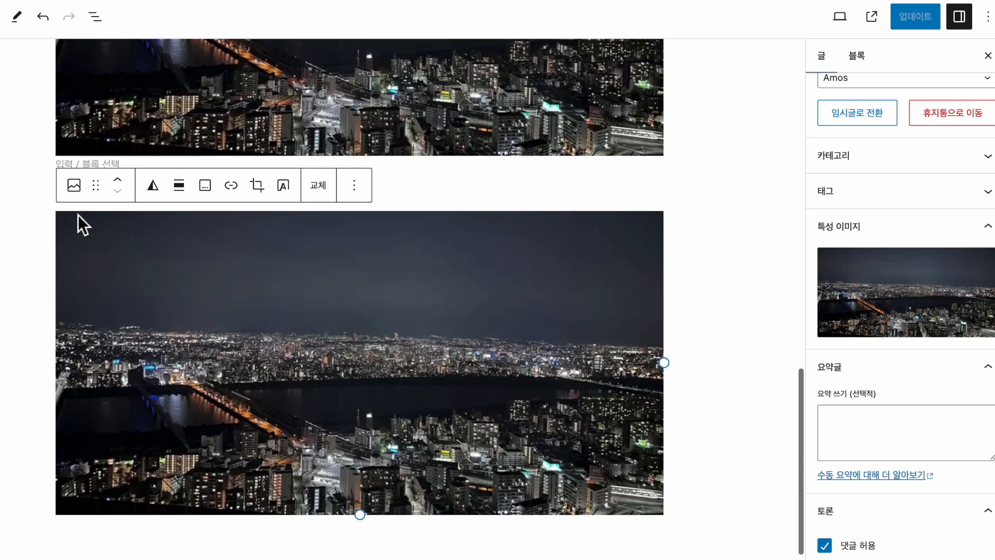
{"action": "scroll", "coordinate": [45, 305], "scroll_direction": "up", "scroll_amount": 2}
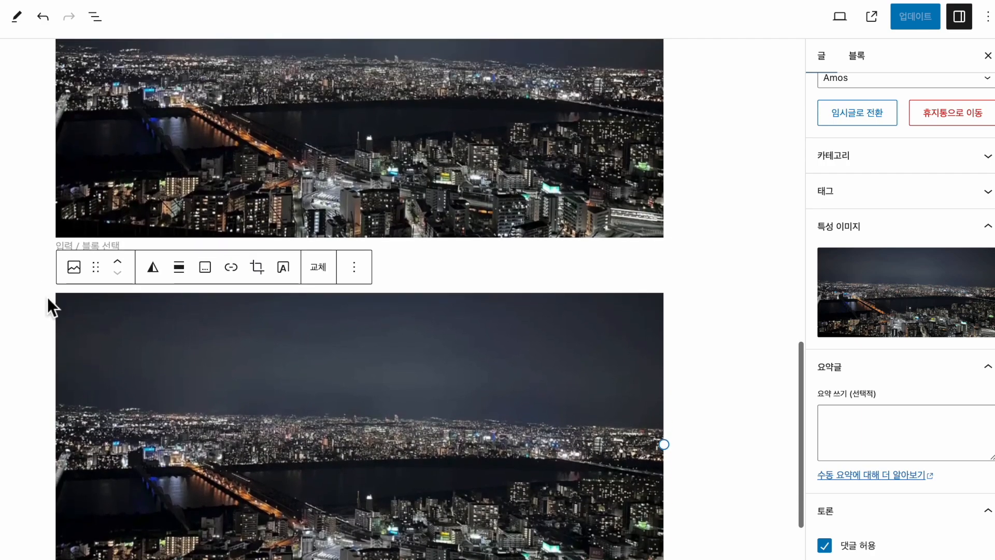
{"action": "scroll", "coordinate": [272, 427], "scroll_direction": "down", "scroll_amount": 3}
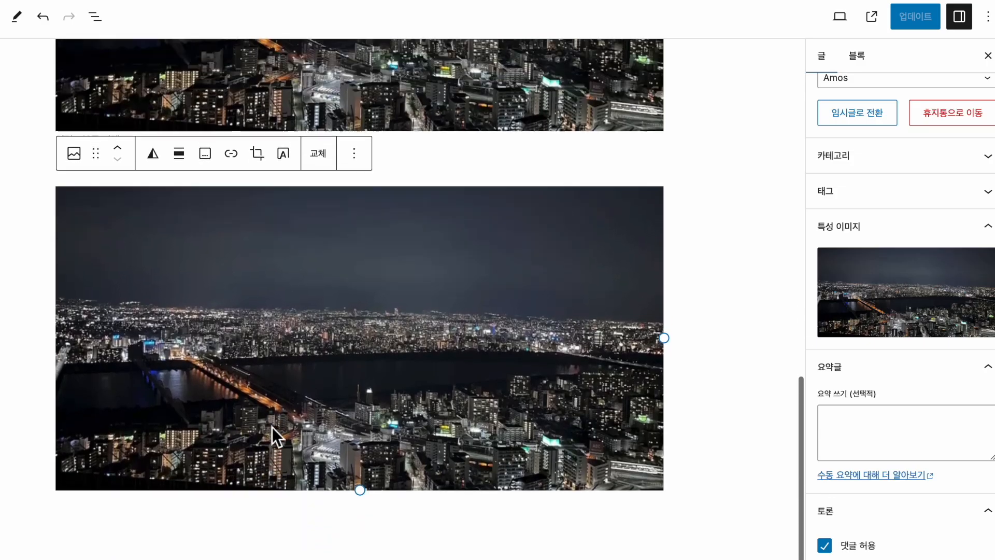
{"action": "scroll", "coordinate": [272, 427], "scroll_direction": "up", "scroll_amount": 3}
{"action": "scroll", "coordinate": [748, 137], "scroll_direction": "up", "scroll_amount": 10}
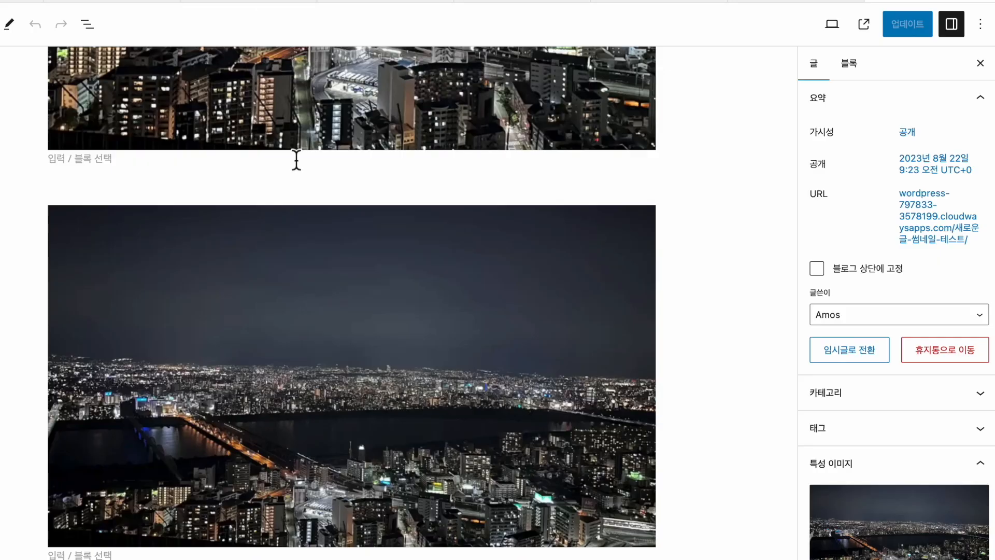
{"action": "scroll", "coordinate": [296, 160], "scroll_direction": "down", "scroll_amount": 4}
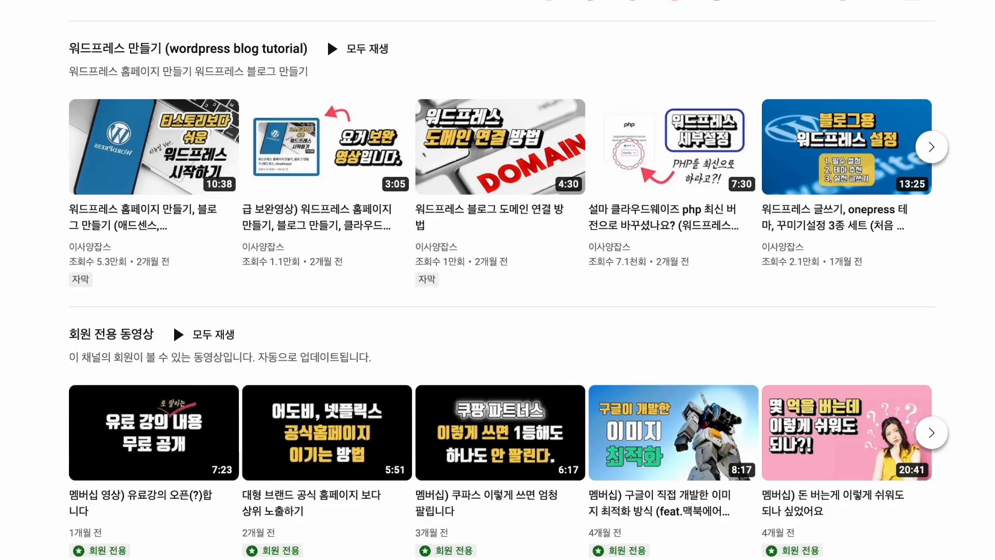
{"action": "scroll", "coordinate": [654, 297], "scroll_direction": "down", "scroll_amount": 3}
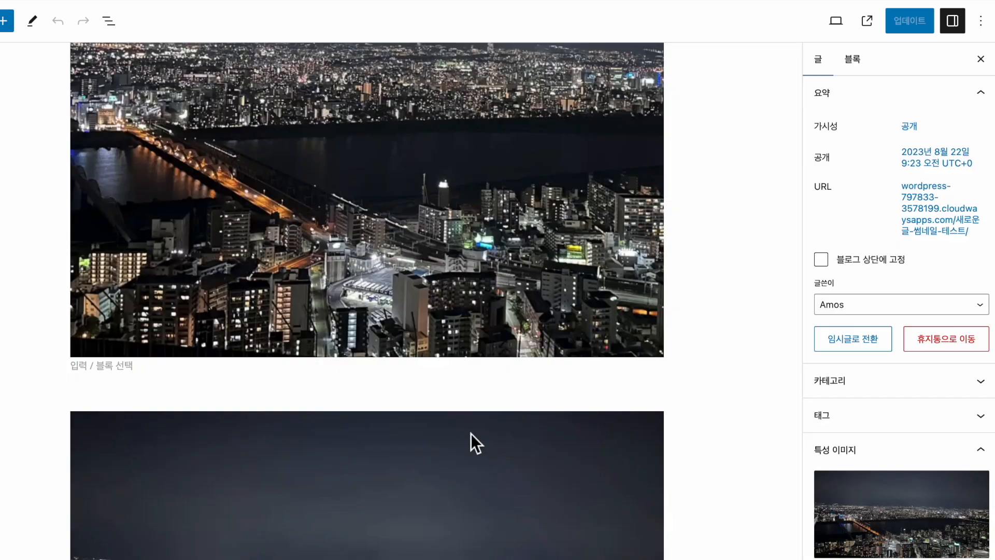
{"action": "scroll", "coordinate": [471, 433], "scroll_direction": "down", "scroll_amount": 10}
{"action": "scroll", "coordinate": [470, 433], "scroll_direction": "down", "scroll_amount": 10}
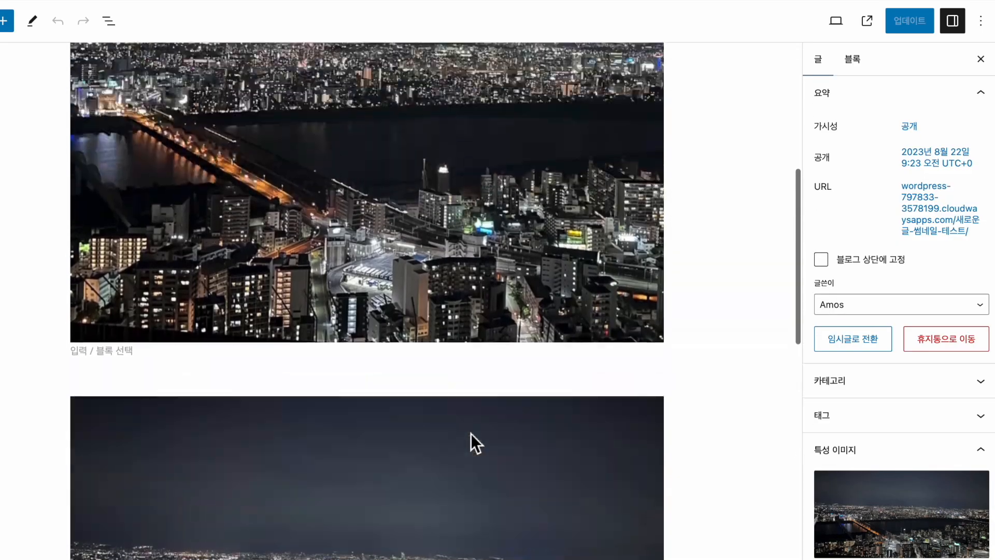
{"action": "scroll", "coordinate": [470, 433], "scroll_direction": "down", "scroll_amount": 7}
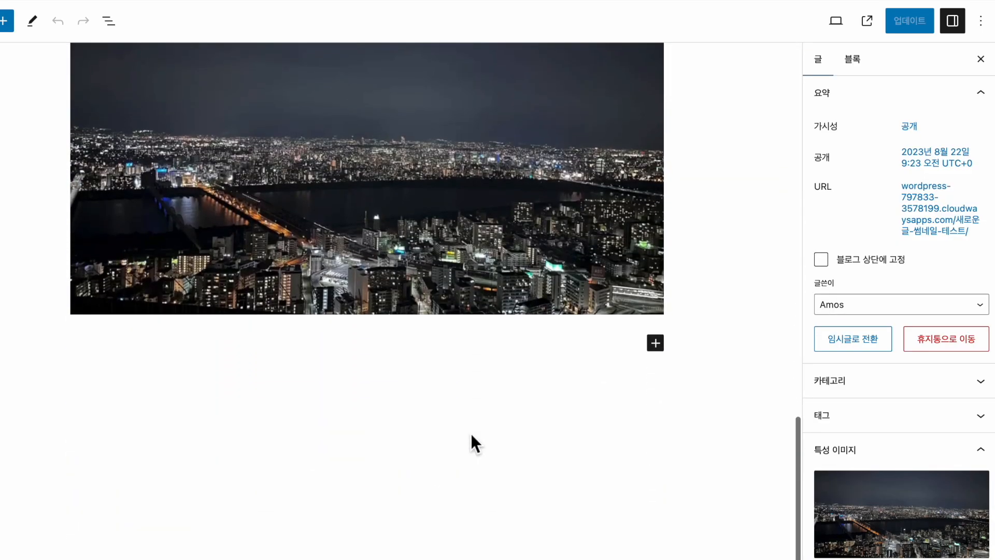
Remove the 2:1 featured image from the post and check the media library without choosing a replacement.
{"action": "scroll", "coordinate": [470, 433], "scroll_direction": "up", "scroll_amount": 5}
{"action": "scroll", "coordinate": [471, 433], "scroll_direction": "down", "scroll_amount": 4}
{"action": "scroll", "coordinate": [471, 433], "scroll_direction": "down", "scroll_amount": 1}
{"action": "scroll", "coordinate": [470, 434], "scroll_direction": "up", "scroll_amount": 5}
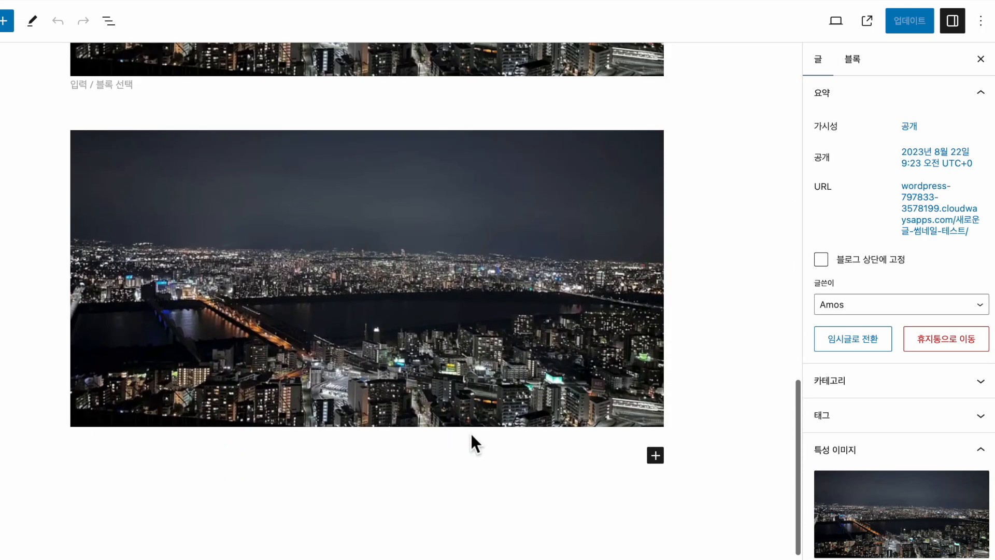
{"action": "left_click", "coordinate": [940, 538]}
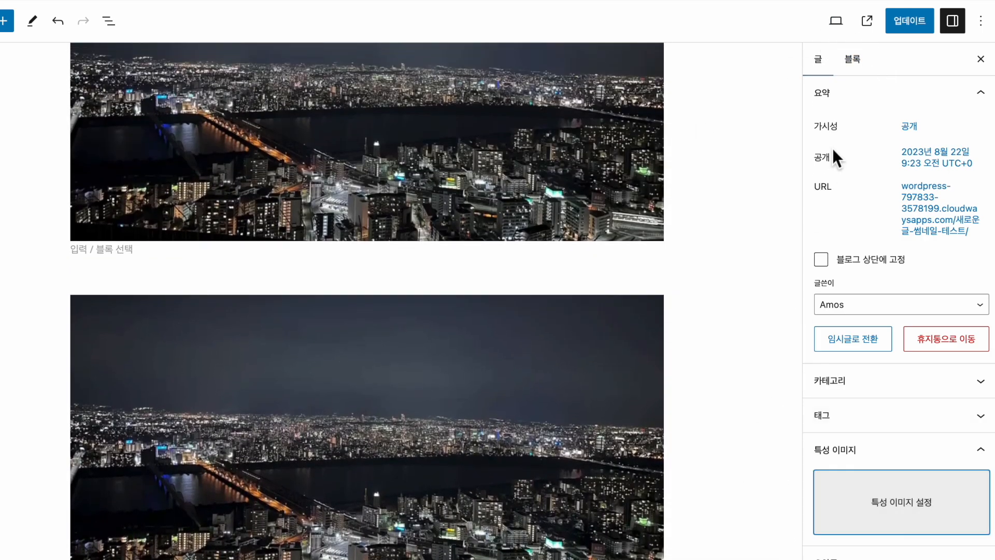
{"action": "left_click", "coordinate": [864, 491]}
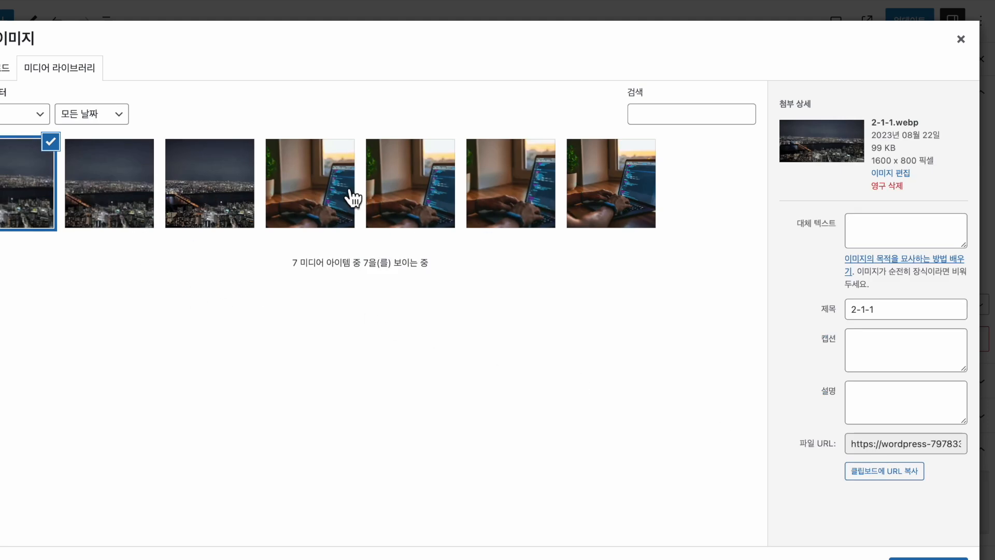
{"action": "left_click", "coordinate": [960, 38]}
Compare the 1:1, 16:9 and 2:1 versions of the night view in the post body.
{"action": "scroll", "coordinate": [673, 222], "scroll_direction": "up", "scroll_amount": 6}
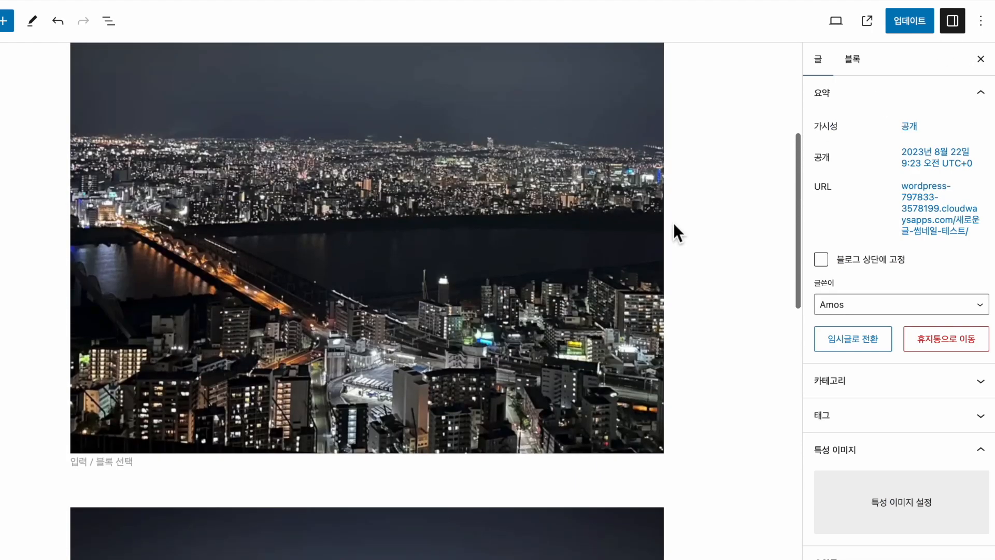
{"action": "scroll", "coordinate": [673, 223], "scroll_direction": "down", "scroll_amount": 2}
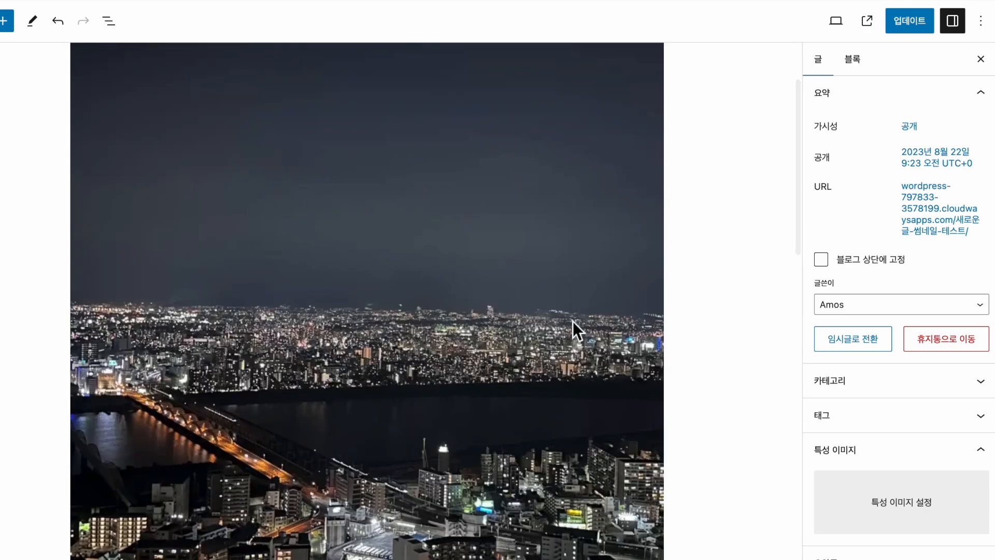
{"action": "scroll", "coordinate": [573, 322], "scroll_direction": "down", "scroll_amount": 10}
{"action": "scroll", "coordinate": [359, 110], "scroll_direction": "down", "scroll_amount": 10}
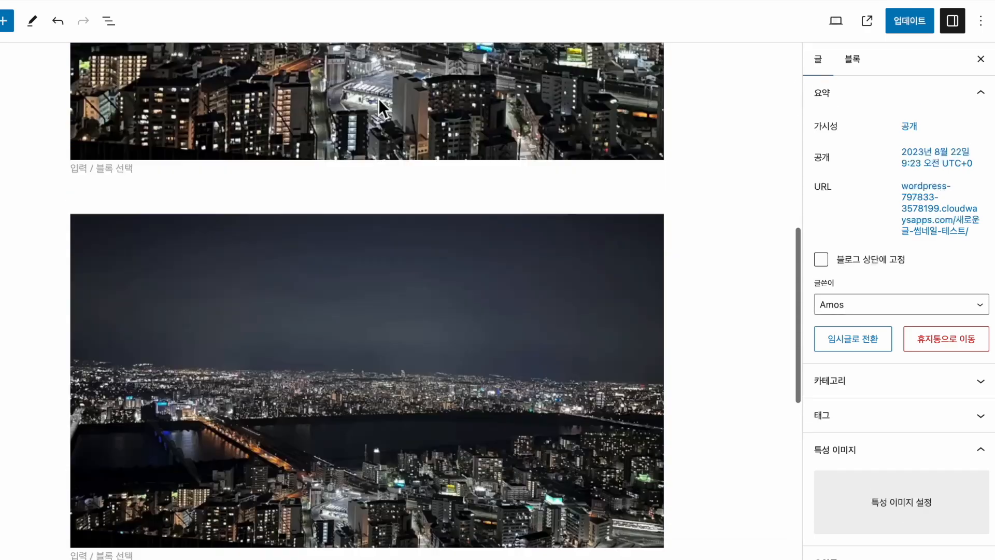
{"action": "scroll", "coordinate": [344, 353], "scroll_direction": "up", "scroll_amount": 8}
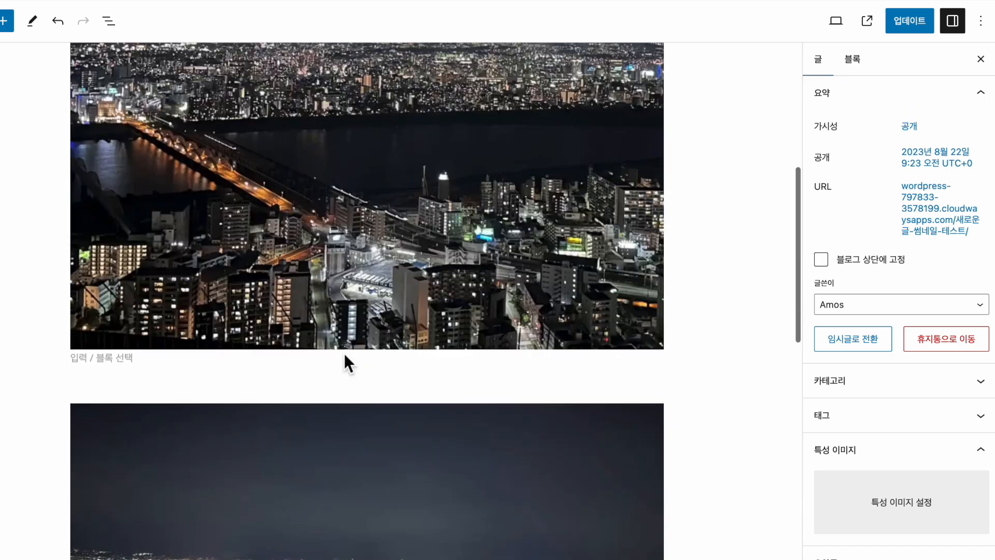
{"action": "scroll", "coordinate": [344, 352], "scroll_direction": "down", "scroll_amount": 8}
{"action": "scroll", "coordinate": [343, 352], "scroll_direction": "down", "scroll_amount": 1}
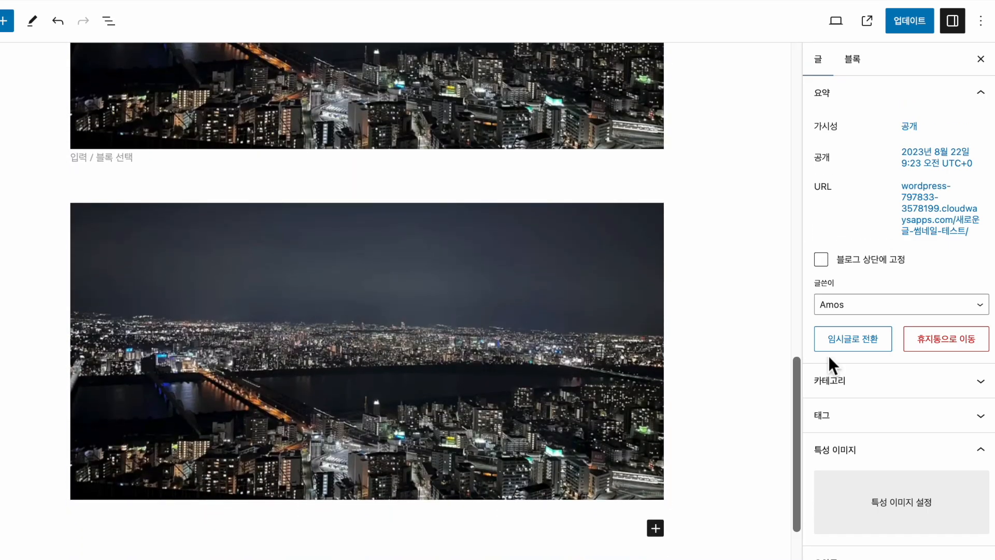
{"action": "scroll", "coordinate": [415, 356], "scroll_direction": "down", "scroll_amount": 1}
{"action": "scroll", "coordinate": [414, 356], "scroll_direction": "up", "scroll_amount": 1}
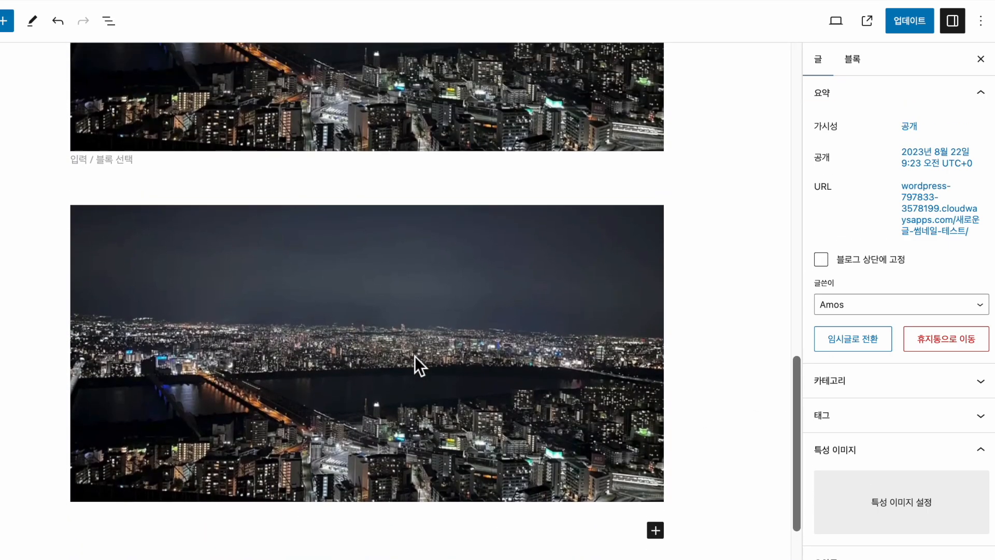
{"action": "scroll", "coordinate": [452, 365], "scroll_direction": "down", "scroll_amount": 3}
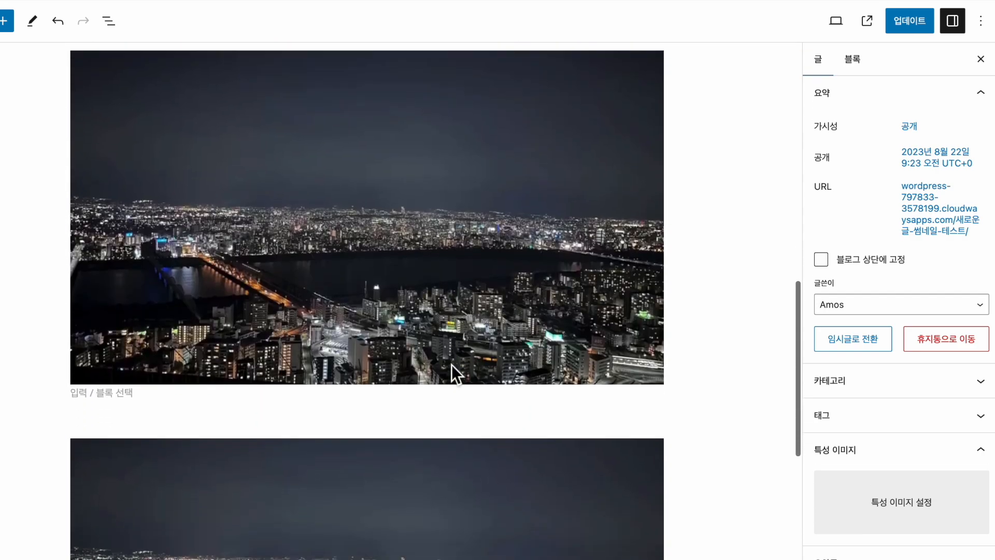
{"action": "scroll", "coordinate": [450, 362], "scroll_direction": "down", "scroll_amount": 4}
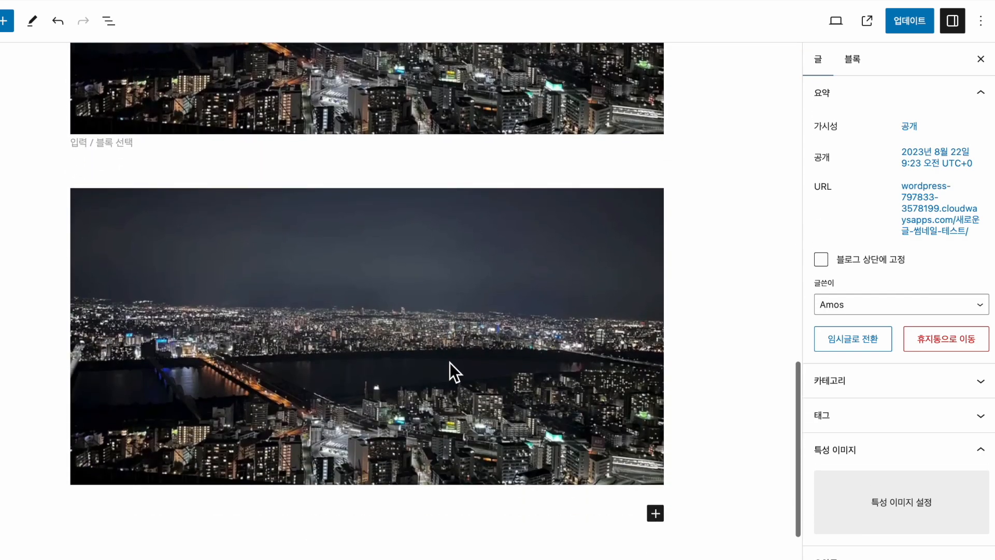
{"action": "left_click", "coordinate": [845, 515]}
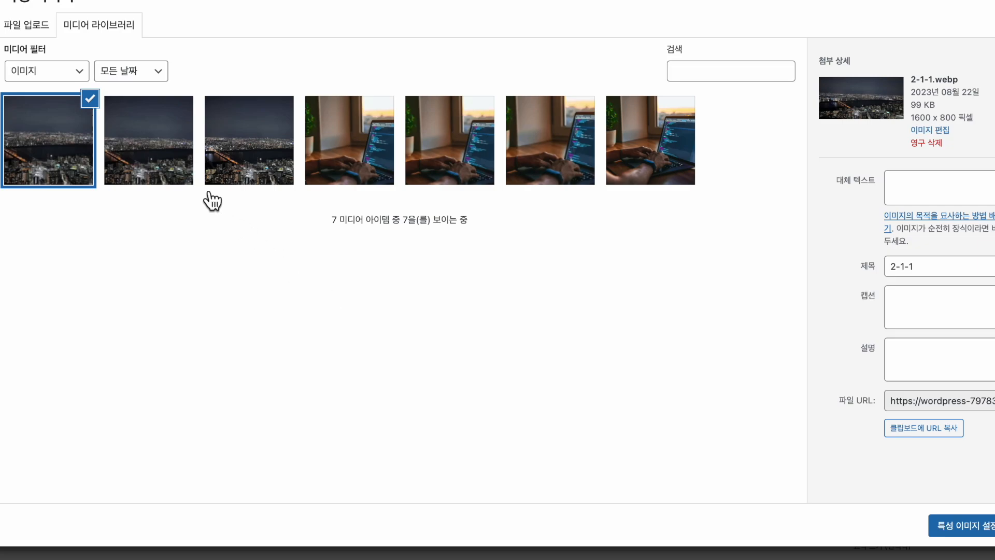
{"action": "left_click", "coordinate": [26, 24]}
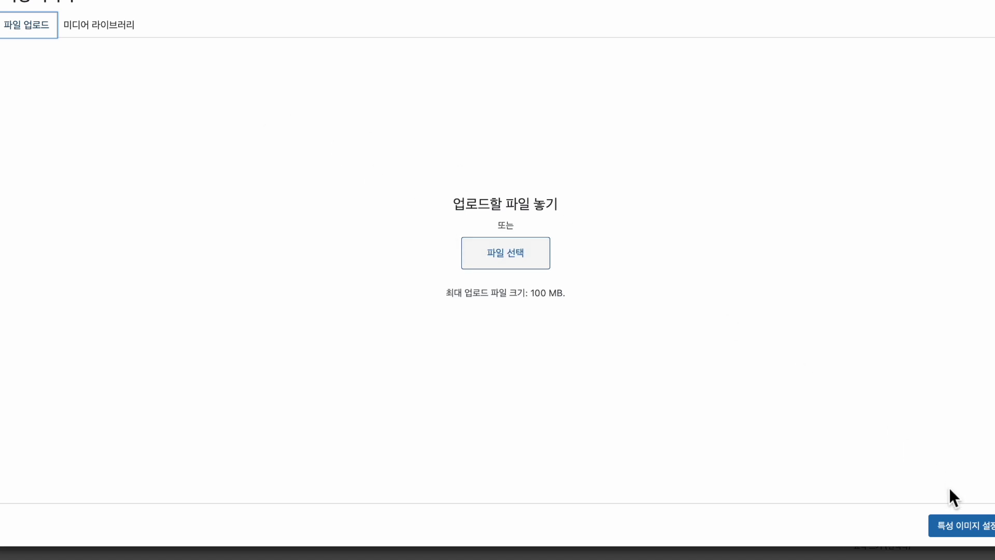
{"action": "left_click", "coordinate": [114, 31]}
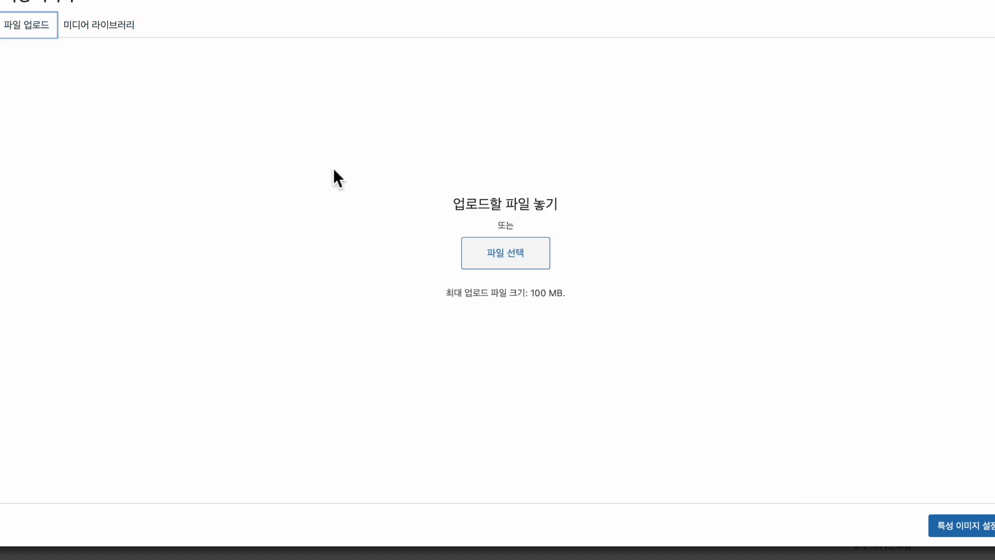
{"action": "left_click", "coordinate": [119, 31]}
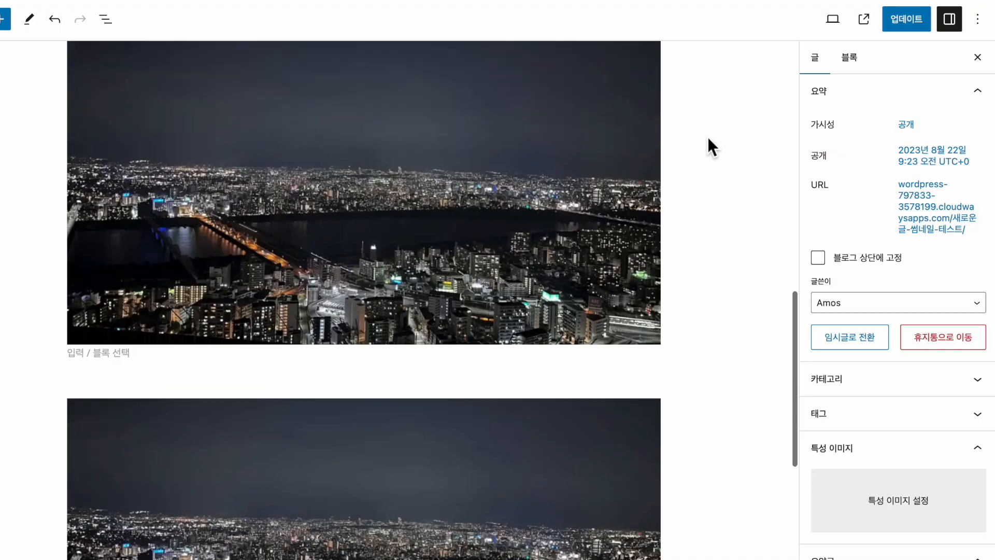
Examine how much of the city scene the 1:1 image shows against the 16:9 and 2:1 images beneath it.
{"action": "scroll", "coordinate": [336, 389], "scroll_direction": "up", "scroll_amount": 3}
{"action": "scroll", "coordinate": [330, 389], "scroll_direction": "up", "scroll_amount": 10}
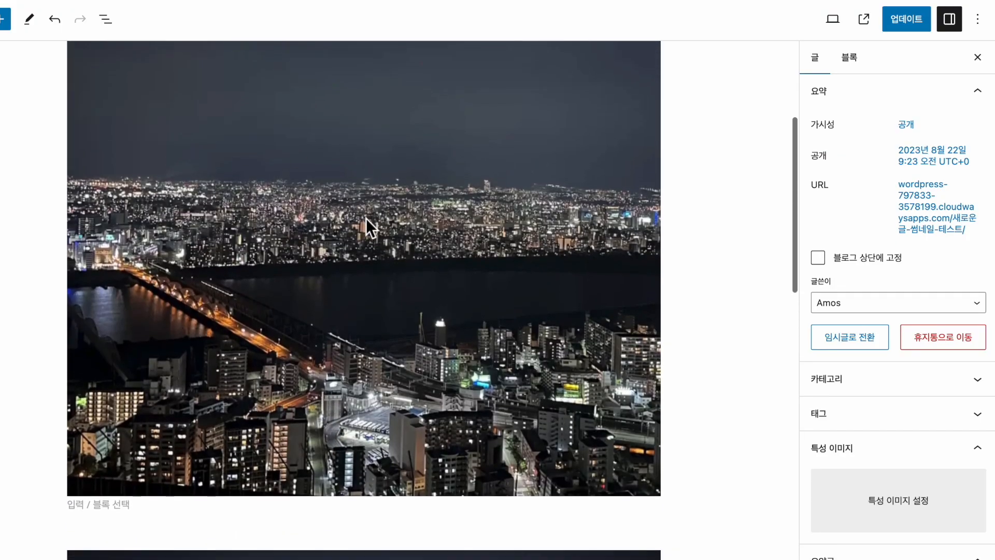
{"action": "scroll", "coordinate": [366, 218], "scroll_direction": "down", "scroll_amount": 1}
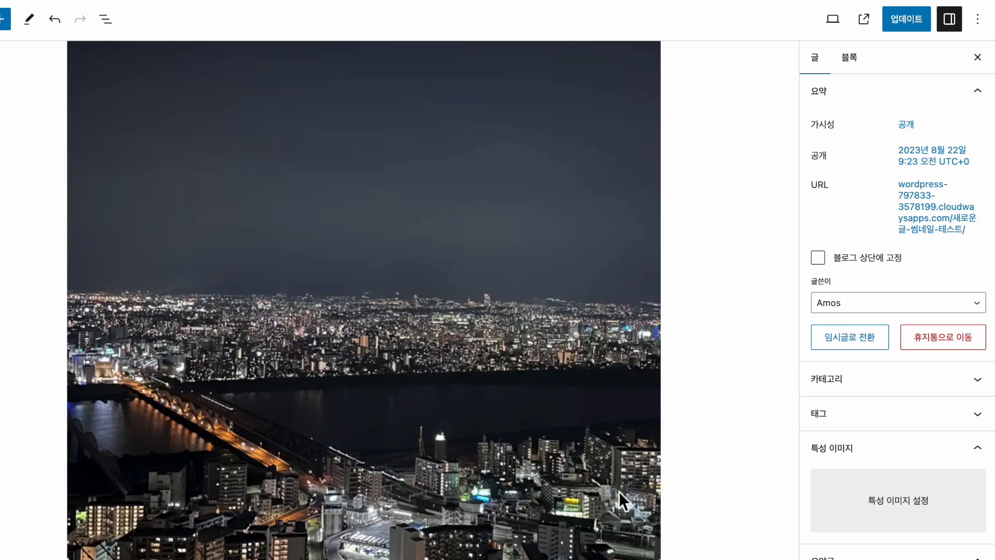
{"action": "scroll", "coordinate": [619, 492], "scroll_direction": "down", "scroll_amount": 3}
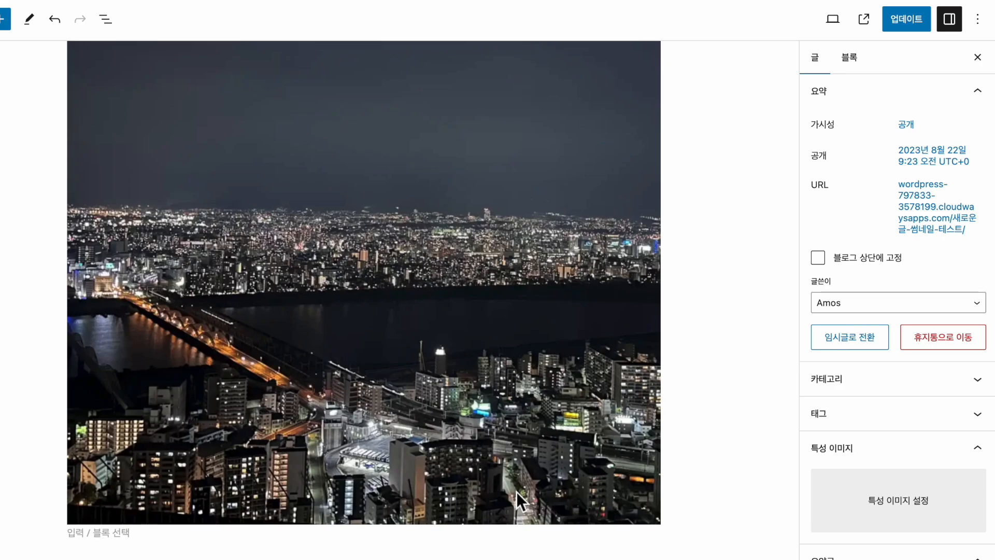
{"action": "scroll", "coordinate": [516, 491], "scroll_direction": "up", "scroll_amount": 2}
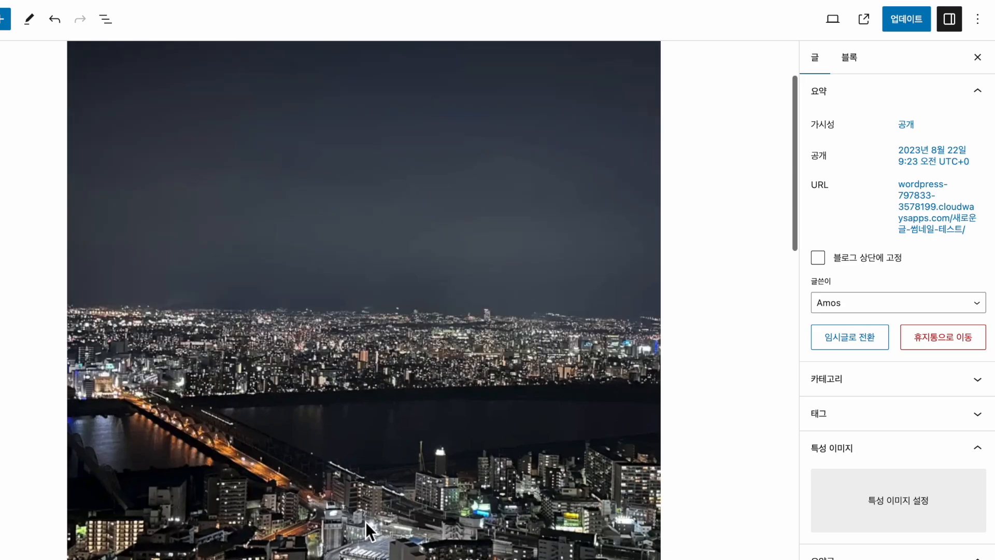
{"action": "scroll", "coordinate": [366, 521], "scroll_direction": "down", "scroll_amount": 10}
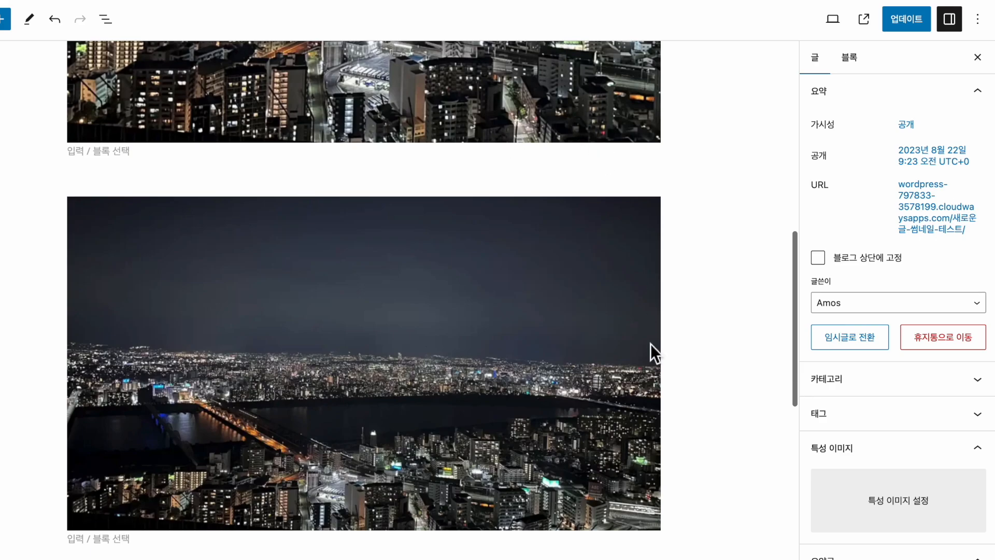
{"action": "scroll", "coordinate": [650, 344], "scroll_direction": "down", "scroll_amount": 3}
{"action": "scroll", "coordinate": [651, 343], "scroll_direction": "down", "scroll_amount": 2}
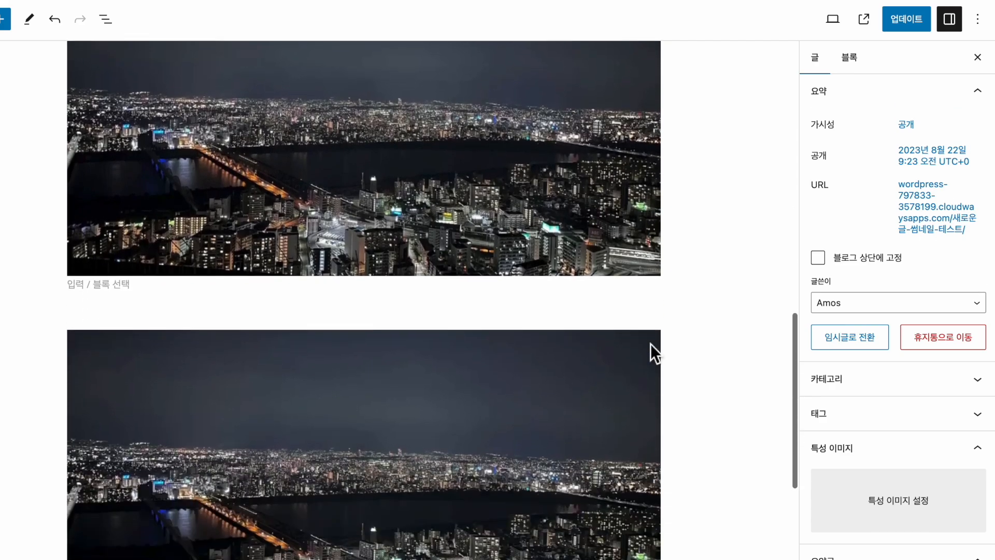
{"action": "scroll", "coordinate": [651, 344], "scroll_direction": "up", "scroll_amount": 2}
{"action": "scroll", "coordinate": [651, 343], "scroll_direction": "down", "scroll_amount": 1}
{"action": "scroll", "coordinate": [650, 344], "scroll_direction": "up", "scroll_amount": 1}
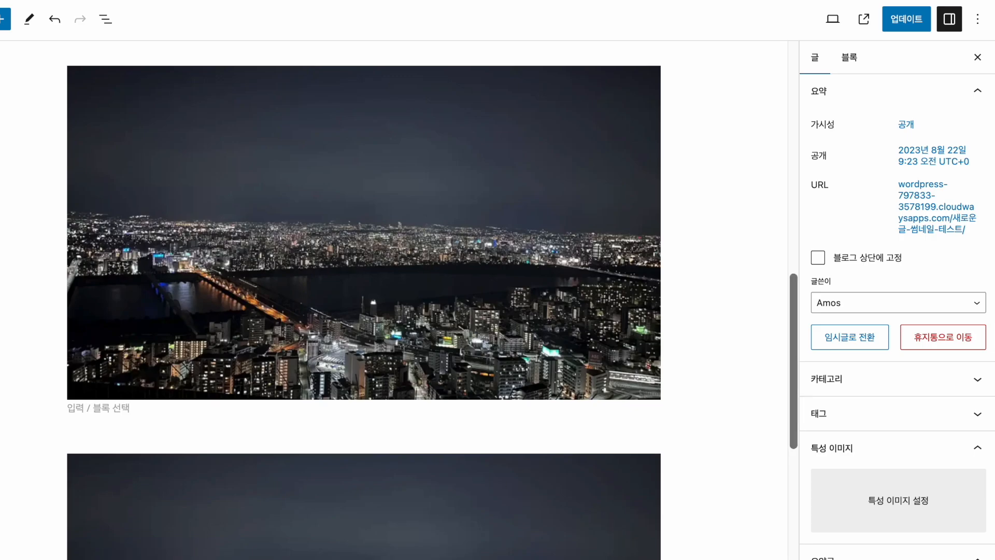
{"action": "scroll", "coordinate": [743, 161], "scroll_direction": "down", "scroll_amount": 6}
{"action": "scroll", "coordinate": [744, 160], "scroll_direction": "up", "scroll_amount": 4}
{"action": "scroll", "coordinate": [744, 161], "scroll_direction": "down", "scroll_amount": 5}
{"action": "scroll", "coordinate": [743, 161], "scroll_direction": "up", "scroll_amount": 1}
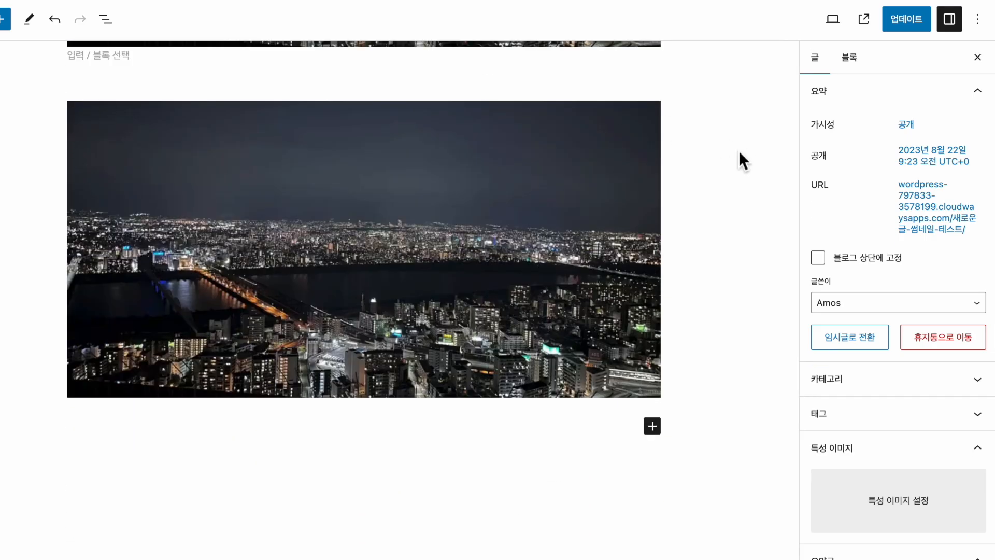
{"action": "scroll", "coordinate": [364, 344], "scroll_direction": "down", "scroll_amount": 1}
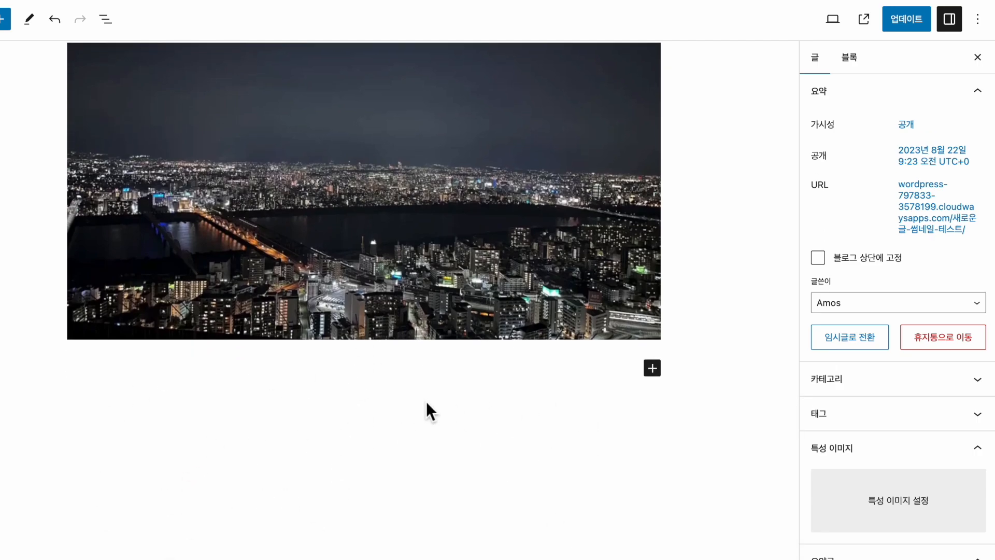
Insert empty paragraphs after the 1:1 and 16:9 images so that each image stands apart in the post body.
{"action": "scroll", "coordinate": [514, 289], "scroll_direction": "up", "scroll_amount": 8}
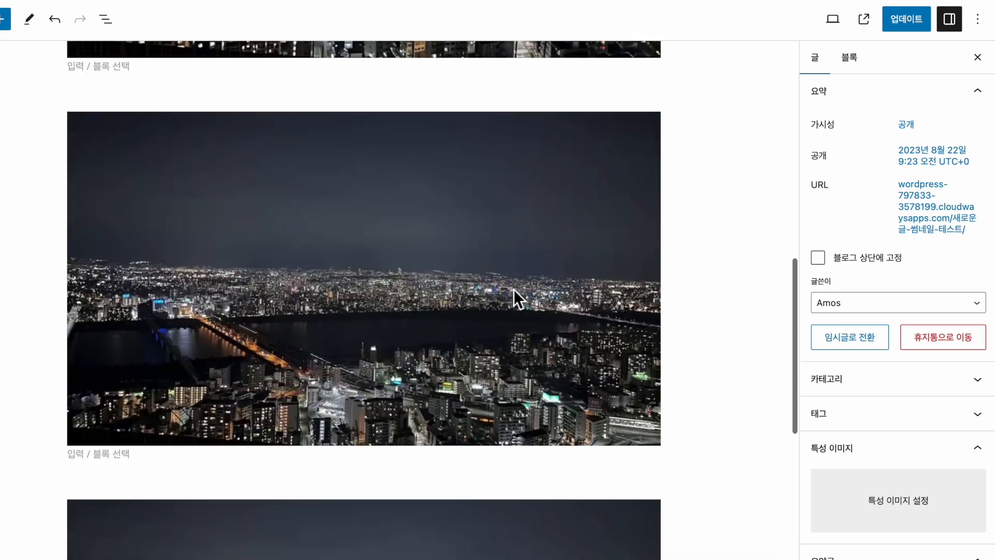
{"action": "scroll", "coordinate": [463, 482], "scroll_direction": "down", "scroll_amount": 3}
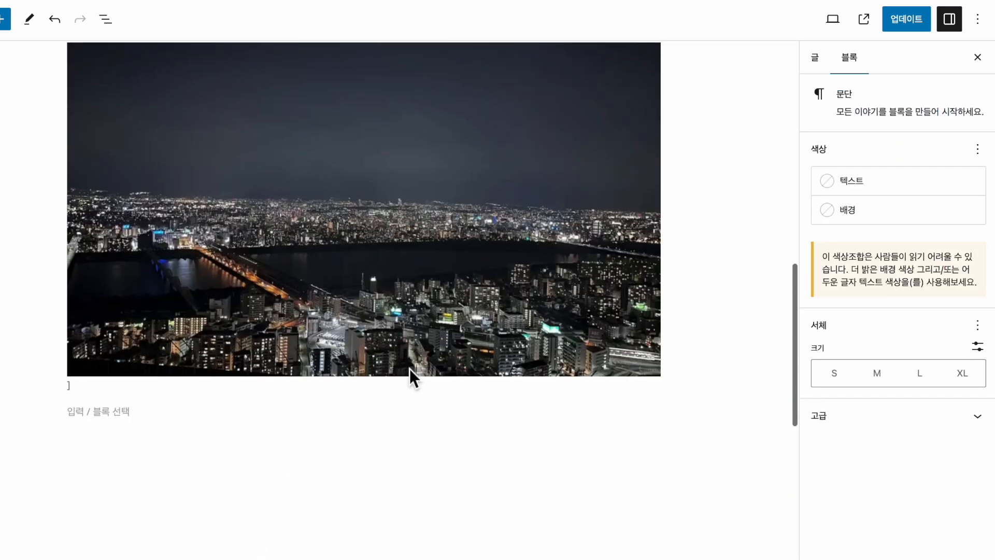
{"action": "scroll", "coordinate": [409, 368], "scroll_direction": "up", "scroll_amount": 1}
{"action": "scroll", "coordinate": [409, 369], "scroll_direction": "up", "scroll_amount": 8}
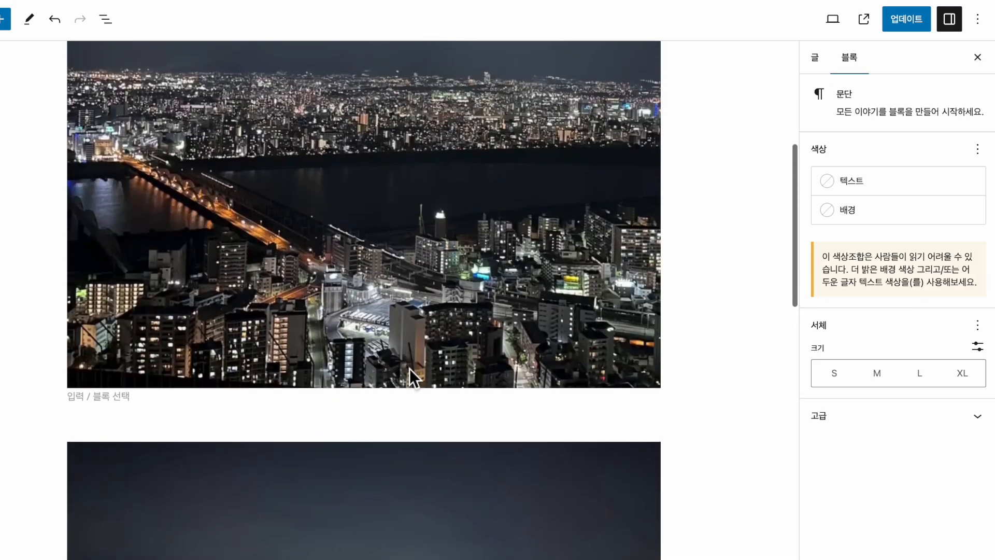
{"action": "left_click", "coordinate": [384, 432]}
{"action": "key", "text": "Return"}
{"action": "key", "text": "Return"}
{"action": "scroll", "coordinate": [363, 300], "scroll_direction": "up", "scroll_amount": 6}
{"action": "scroll", "coordinate": [363, 300], "scroll_direction": "down", "scroll_amount": 2}
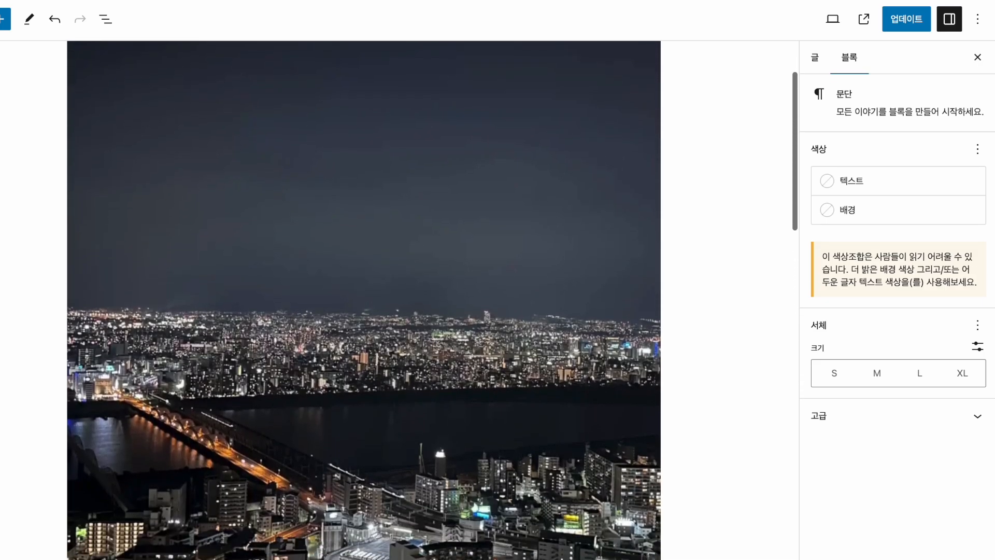
{"action": "scroll", "coordinate": [364, 300], "scroll_direction": "down", "scroll_amount": 3}
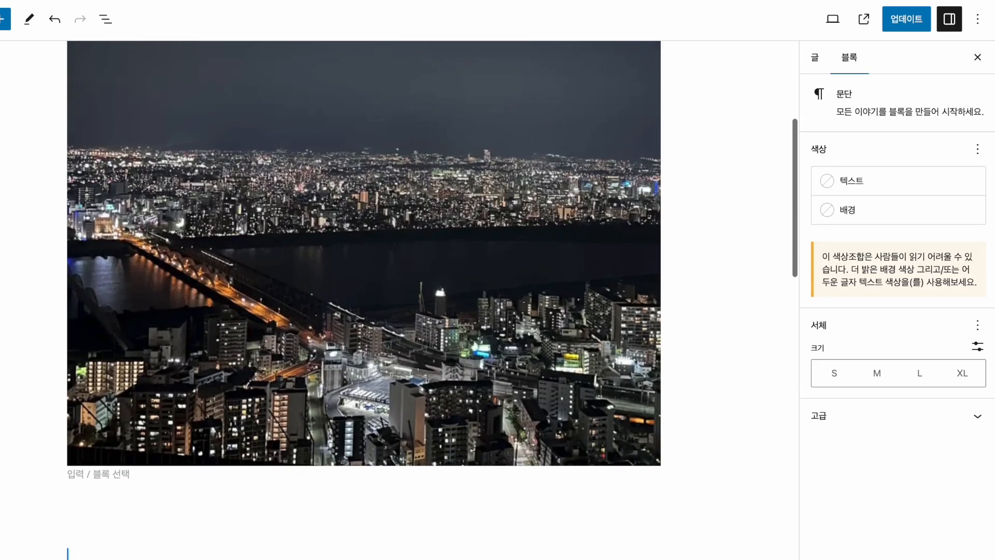
{"action": "scroll", "coordinate": [404, 449], "scroll_direction": "down", "scroll_amount": 9}
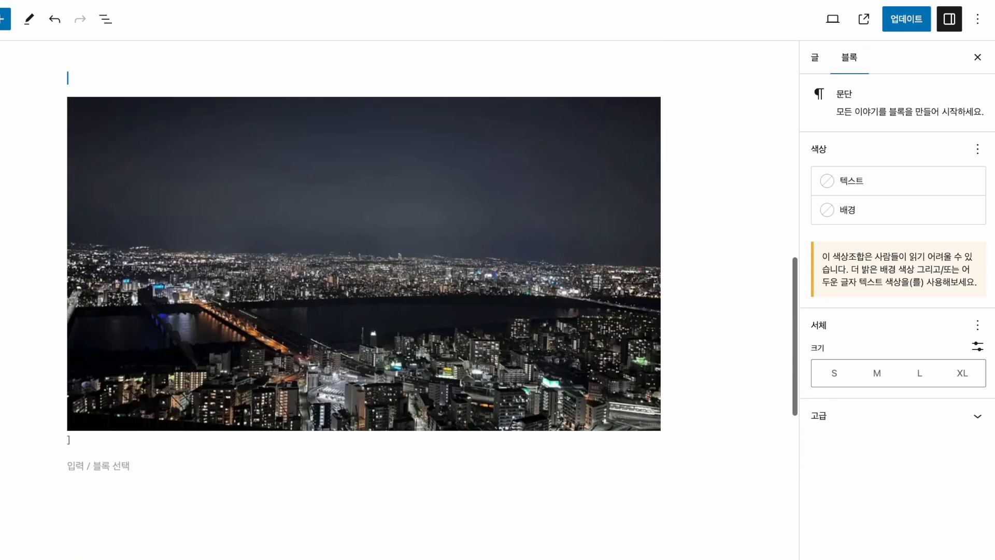
{"action": "scroll", "coordinate": [405, 449], "scroll_direction": "down", "scroll_amount": 8}
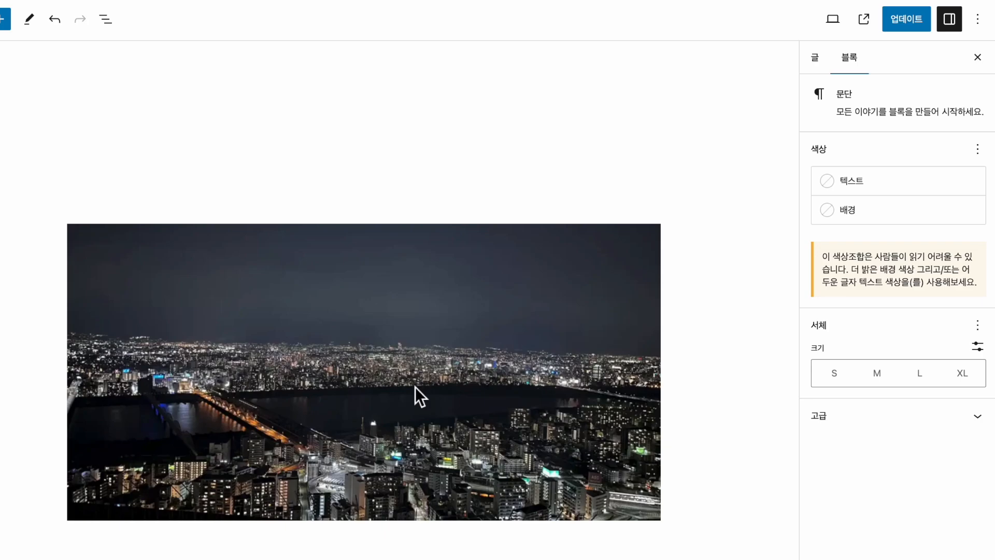
Select the 2:1 image block at the end of the post and examine its framing.
{"action": "scroll", "coordinate": [415, 386], "scroll_direction": "up", "scroll_amount": 1}
{"action": "left_click", "coordinate": [222, 211]}
{"action": "left_click", "coordinate": [334, 156]}
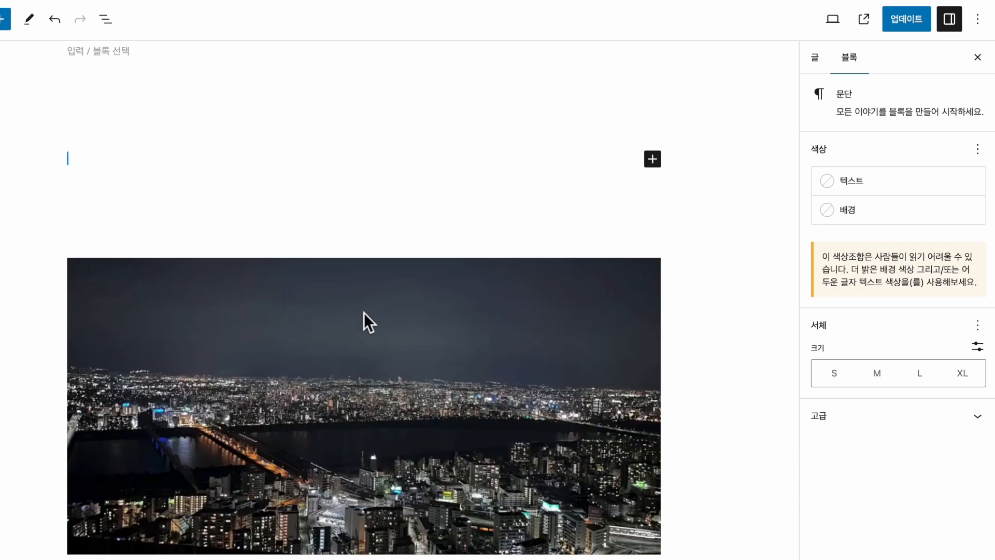
{"action": "left_click", "coordinate": [355, 333]}
{"action": "left_click", "coordinate": [517, 250]}
{"action": "left_click", "coordinate": [478, 319]}
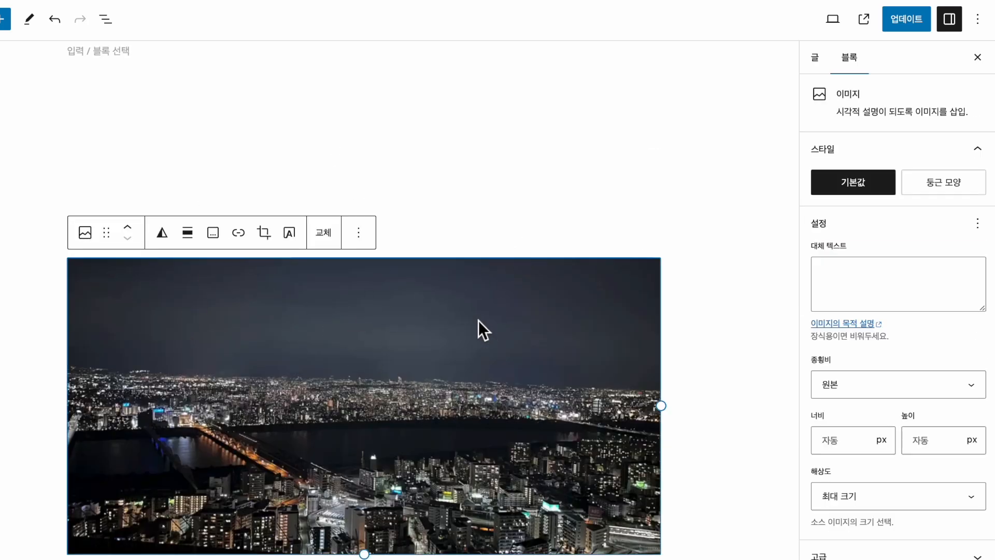
{"action": "left_click", "coordinate": [502, 250]}
{"action": "left_click", "coordinate": [483, 299]}
{"action": "scroll", "coordinate": [613, 360], "scroll_direction": "down", "scroll_amount": 3}
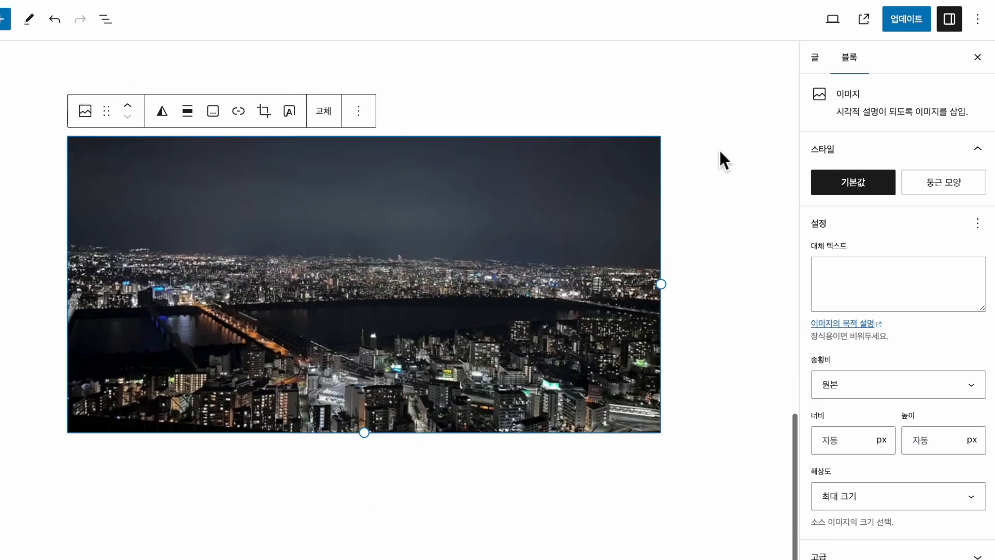
{"action": "left_click", "coordinate": [732, 183]}
{"action": "left_click", "coordinate": [625, 129]}
{"action": "left_click", "coordinate": [458, 267]}
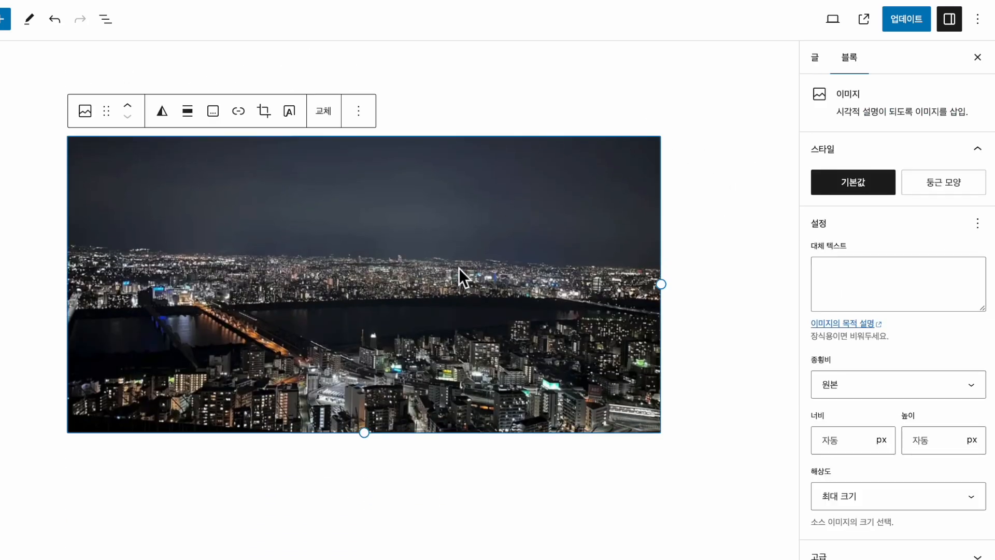
Try the 2:1 image block at the 최대 크기, 썸네일 and 보통 resolutions.
{"action": "left_click", "coordinate": [936, 506]}
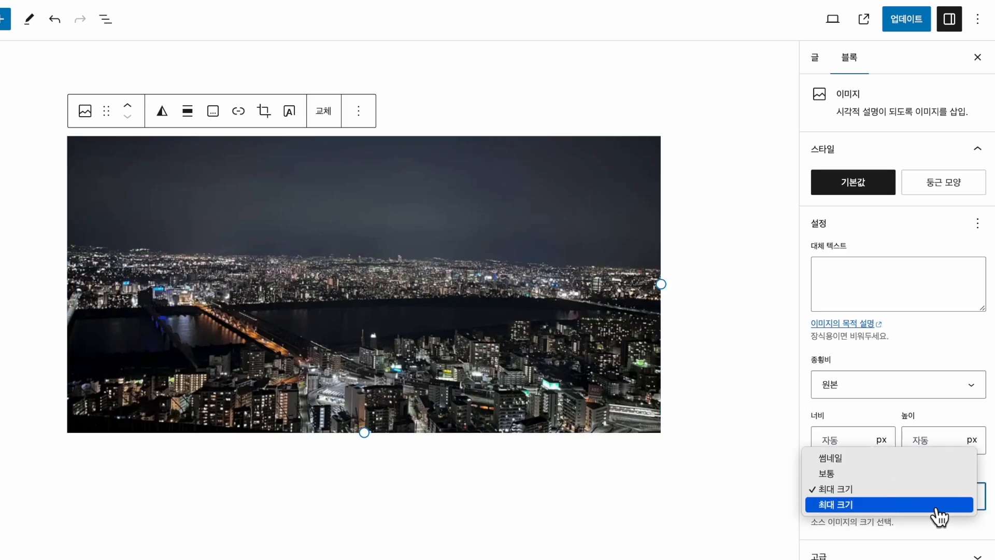
{"action": "left_click", "coordinate": [876, 503]}
{"action": "left_click", "coordinate": [877, 503]}
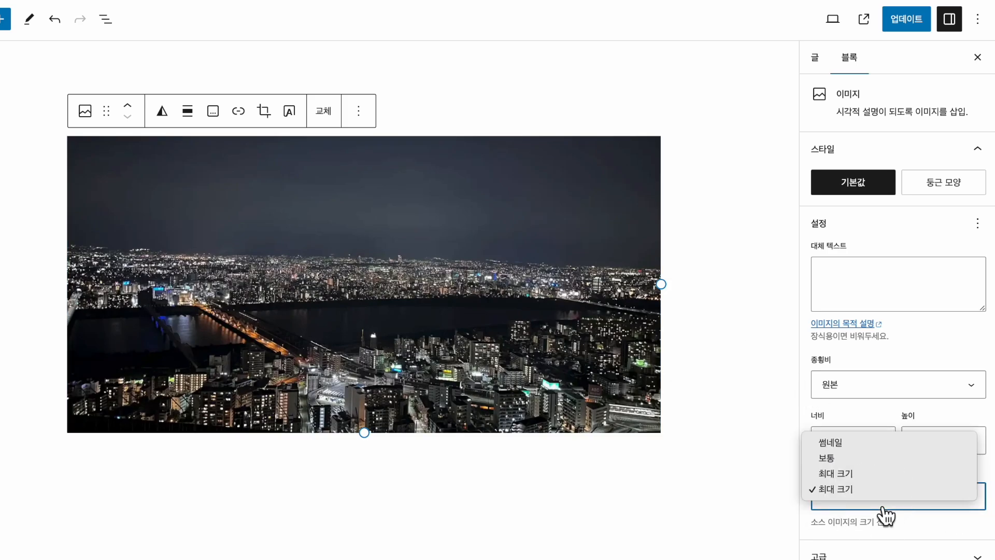
{"action": "left_click", "coordinate": [860, 489]}
{"action": "left_click", "coordinate": [865, 500]}
{"action": "left_click", "coordinate": [852, 445]}
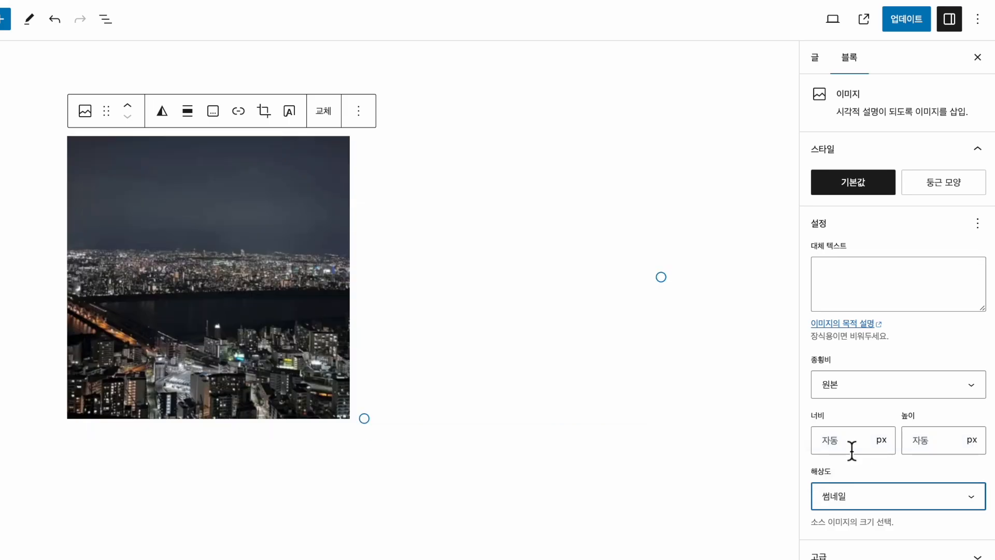
{"action": "left_click", "coordinate": [651, 491]}
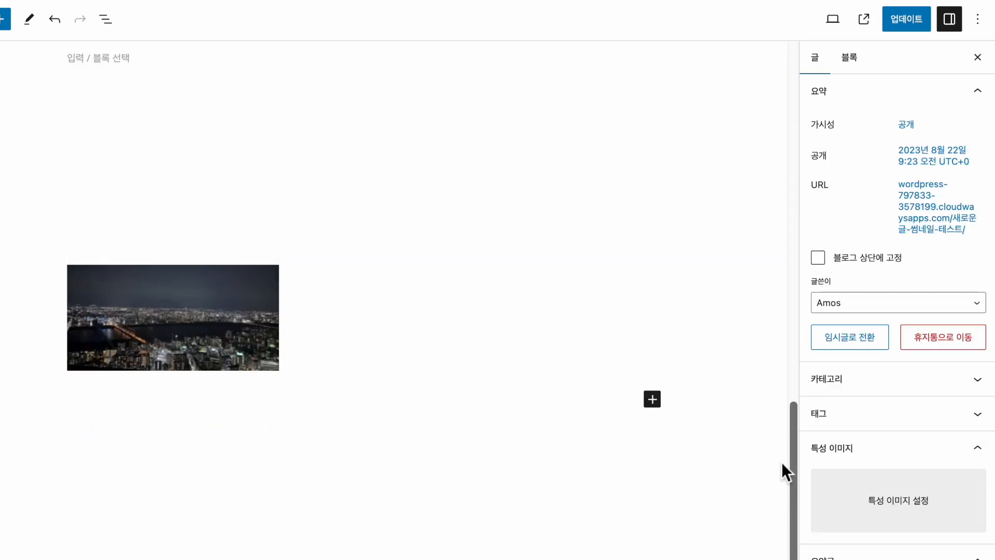
Select the shrunken 2:1 image and return its resolution to 최대 크기.
{"action": "scroll", "coordinate": [877, 517], "scroll_direction": "down", "scroll_amount": 4}
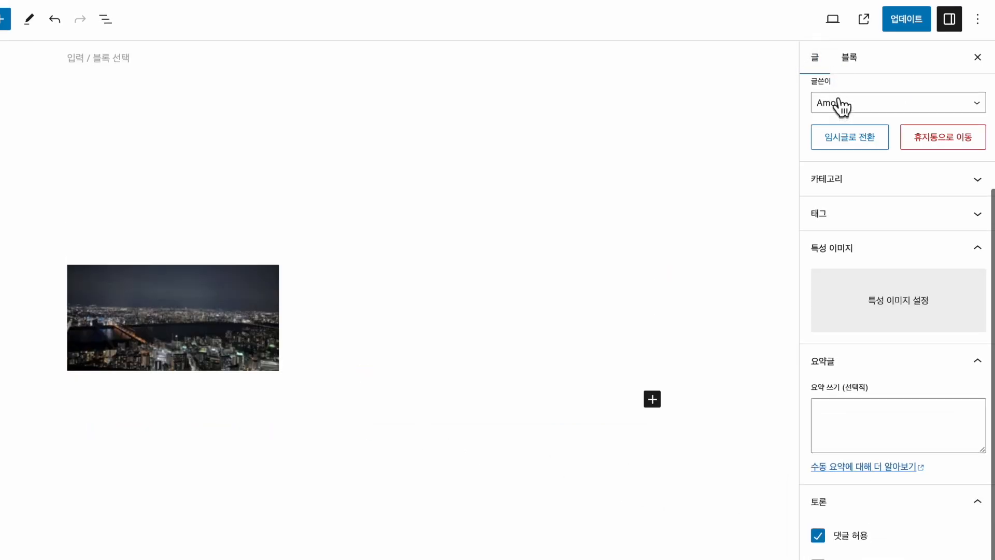
{"action": "left_click", "coordinate": [282, 304]}
{"action": "left_click", "coordinate": [864, 497]}
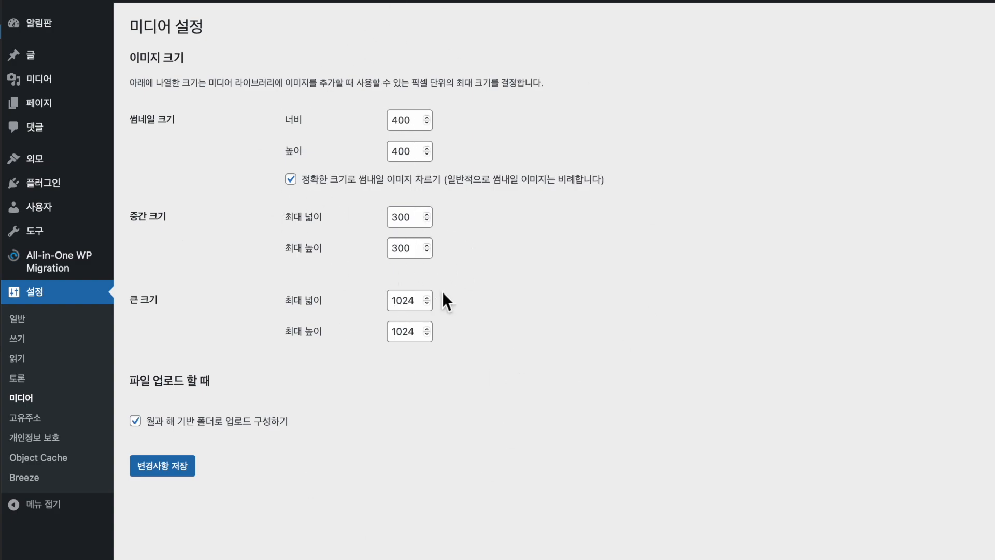
Set the maximum width of the large image size to 1600 in the media settings and save the changes.
{"action": "double_click", "coordinate": [413, 301]}
{"action": "type", "text": "1600"}
{"action": "left_click", "coordinate": [500, 303]}
{"action": "left_click", "coordinate": [186, 470]}
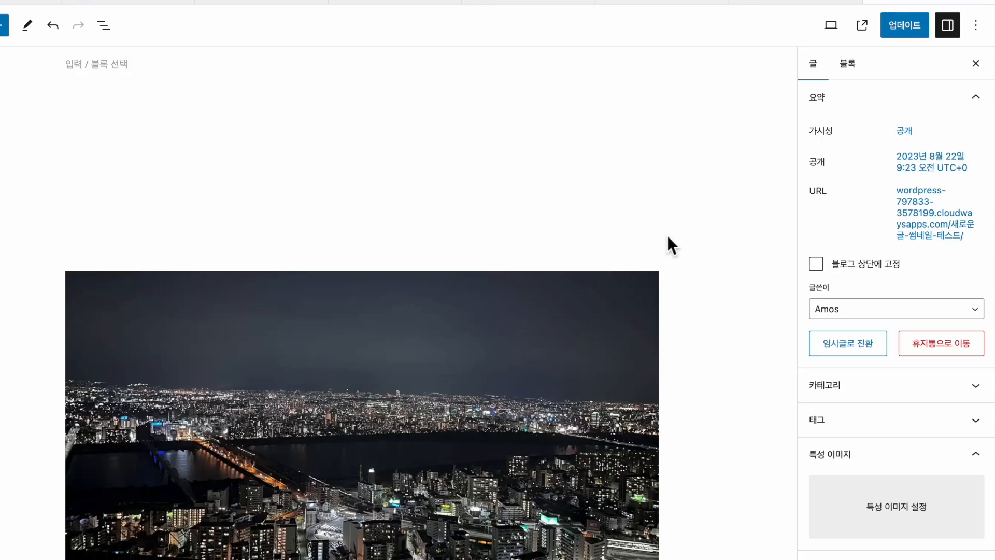
Check the 2:1 image at the end of the post and update the post.
{"action": "scroll", "coordinate": [561, 350], "scroll_direction": "down", "scroll_amount": 3}
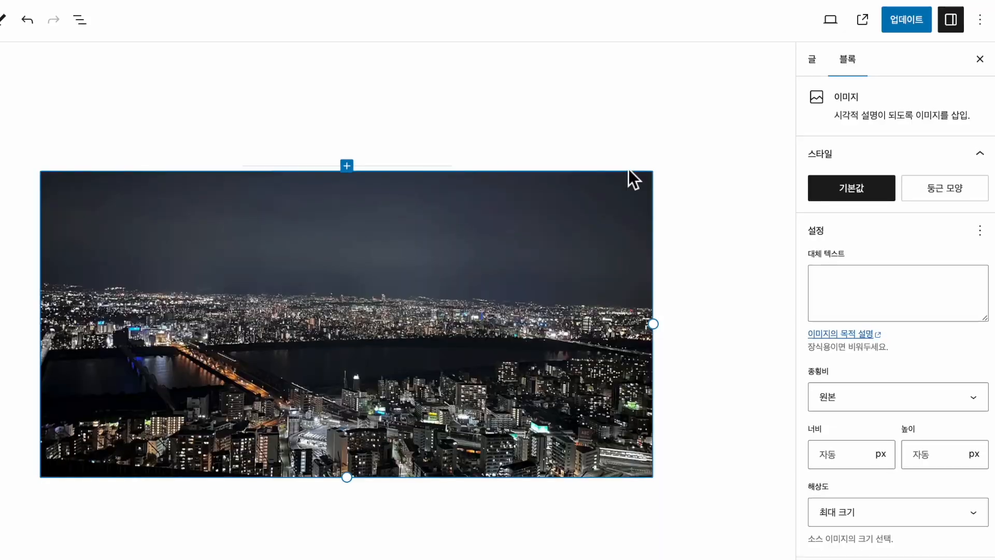
{"action": "scroll", "coordinate": [629, 178], "scroll_direction": "up", "scroll_amount": 2}
{"action": "scroll", "coordinate": [679, 129], "scroll_direction": "up", "scroll_amount": 10}
{"action": "left_click", "coordinate": [915, 23]}
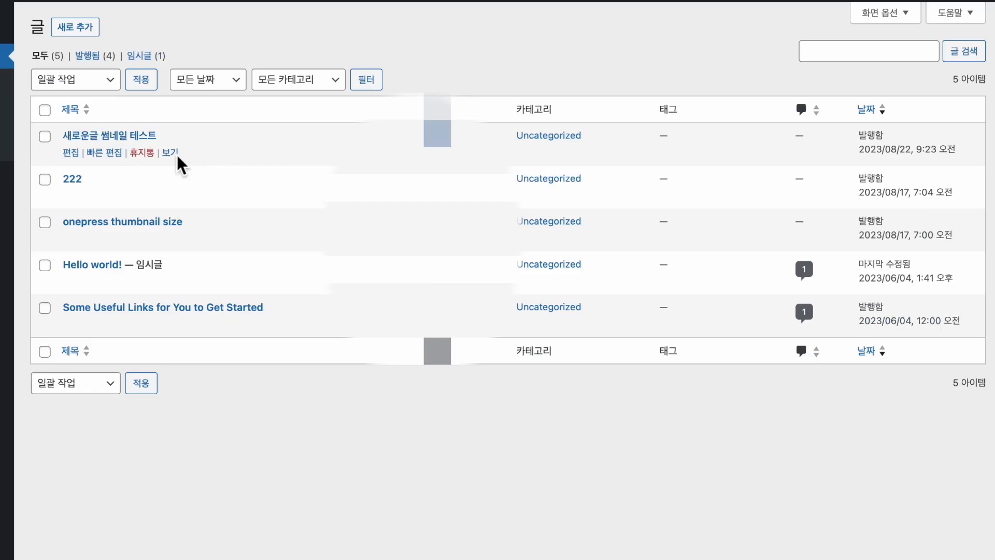
View the 새로운글 썸네일 테스트 entry on the site and examine how the blog list crops its thumbnail against the other posts.
{"action": "left_click", "coordinate": [170, 153]}
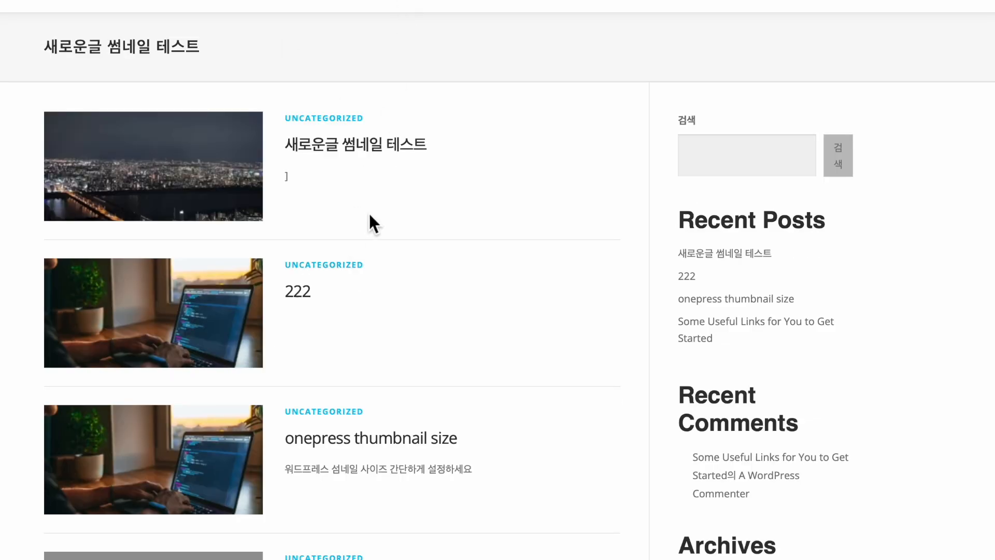
{"action": "scroll", "coordinate": [370, 221], "scroll_direction": "down", "scroll_amount": 1}
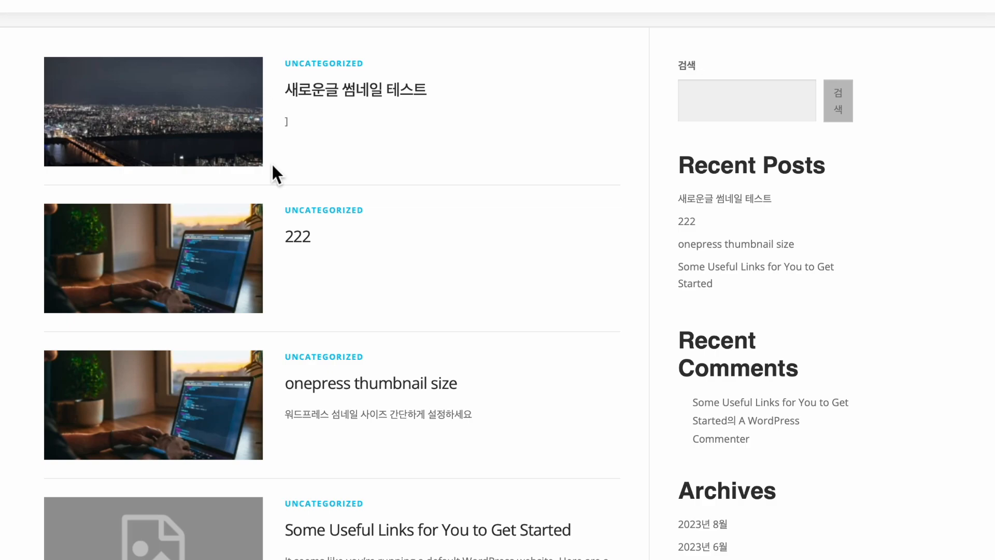
{"action": "scroll", "coordinate": [272, 165], "scroll_direction": "down", "scroll_amount": 1}
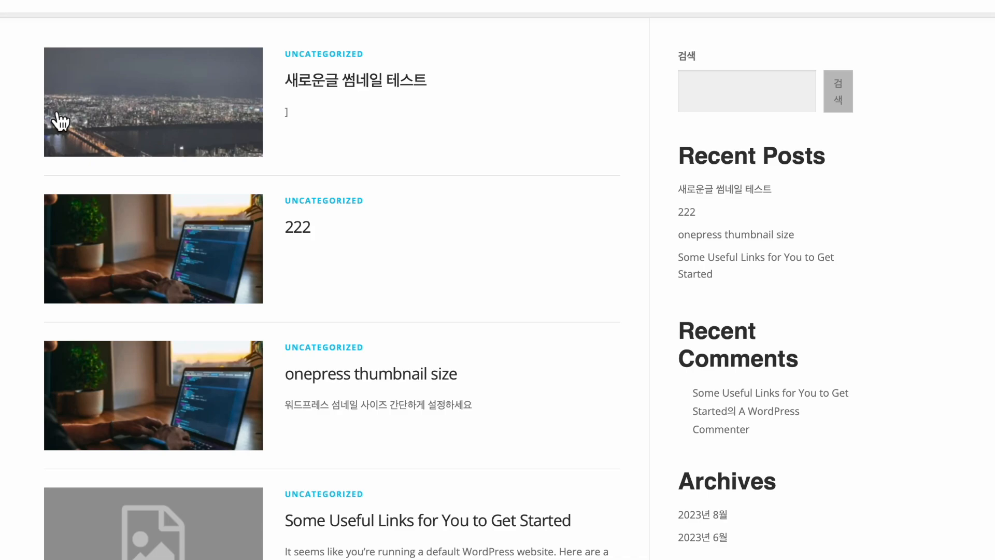
{"action": "scroll", "coordinate": [275, 104], "scroll_direction": "down", "scroll_amount": 2}
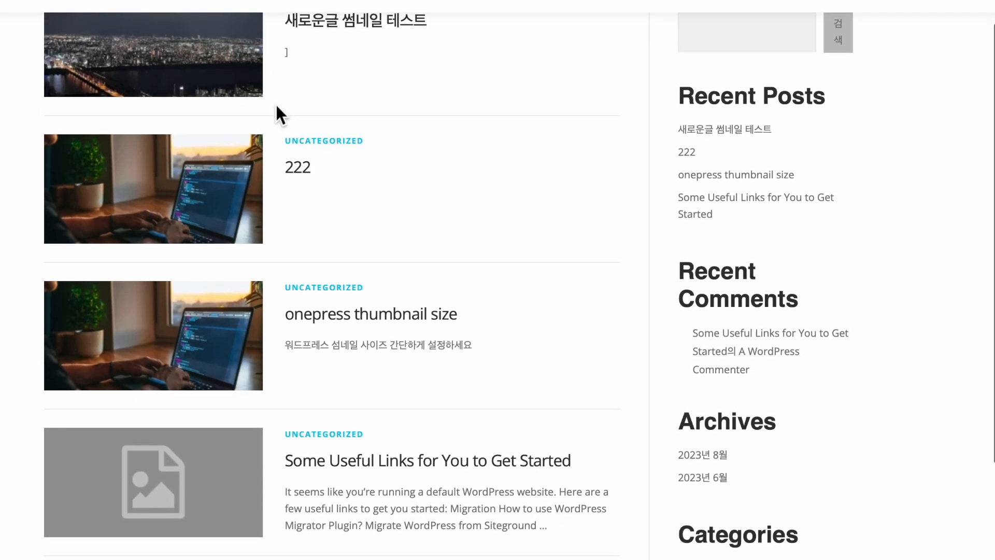
{"action": "scroll", "coordinate": [276, 103], "scroll_direction": "up", "scroll_amount": 2}
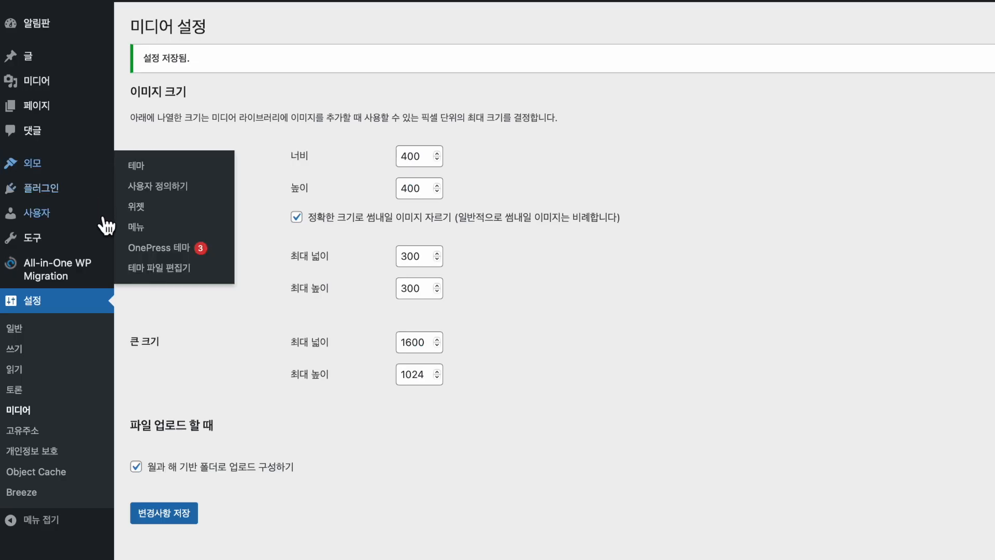
Open the theme customizer's Additional CSS editor with the cursor in the empty code area.
{"action": "mouse_move", "coordinate": [42, 173]}
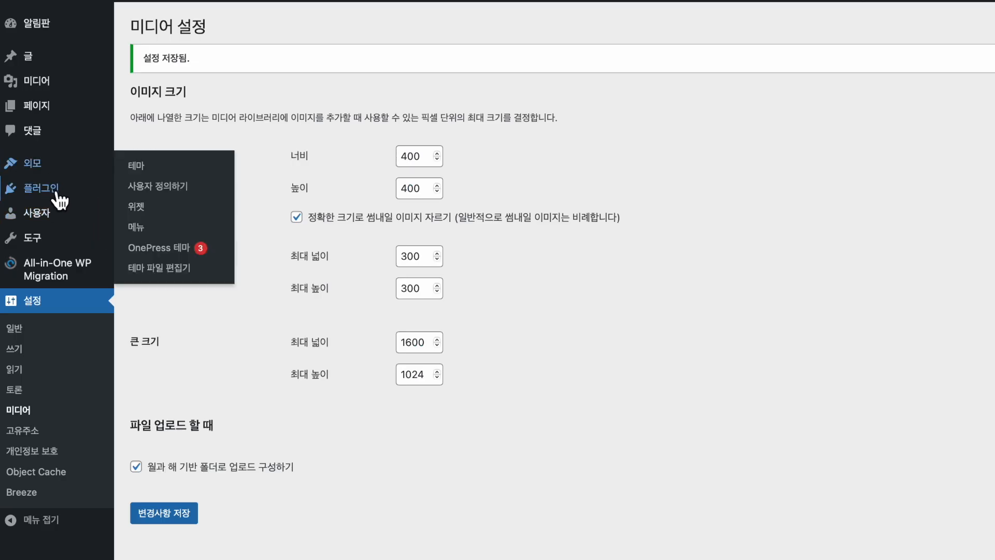
{"action": "left_click", "coordinate": [35, 166]}
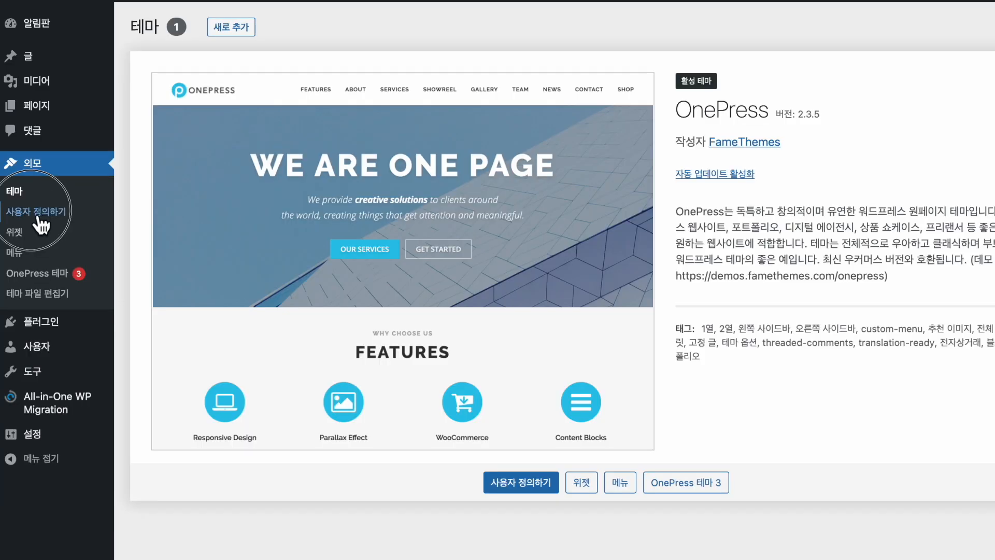
{"action": "left_click", "coordinate": [30, 209]}
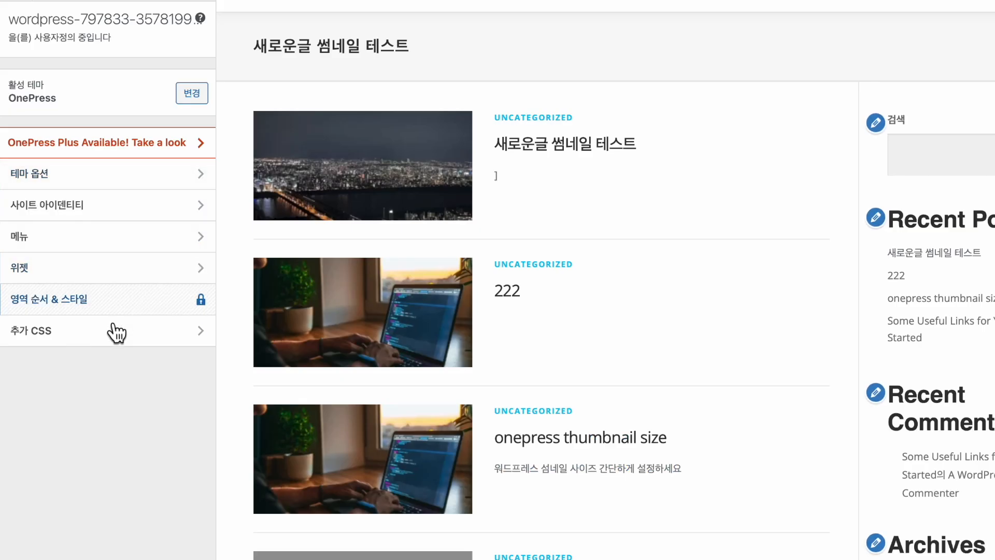
{"action": "left_click", "coordinate": [111, 331]}
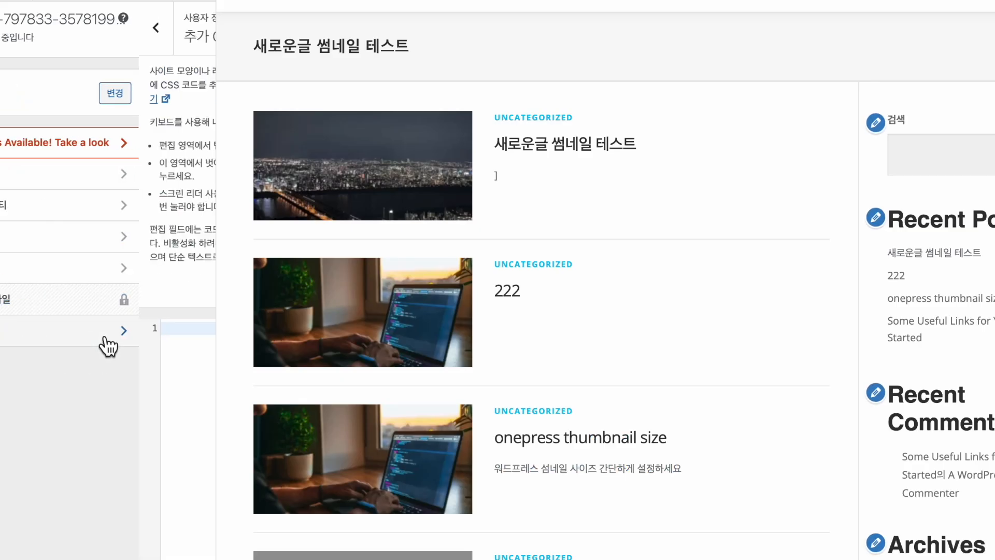
{"action": "left_click", "coordinate": [92, 388]}
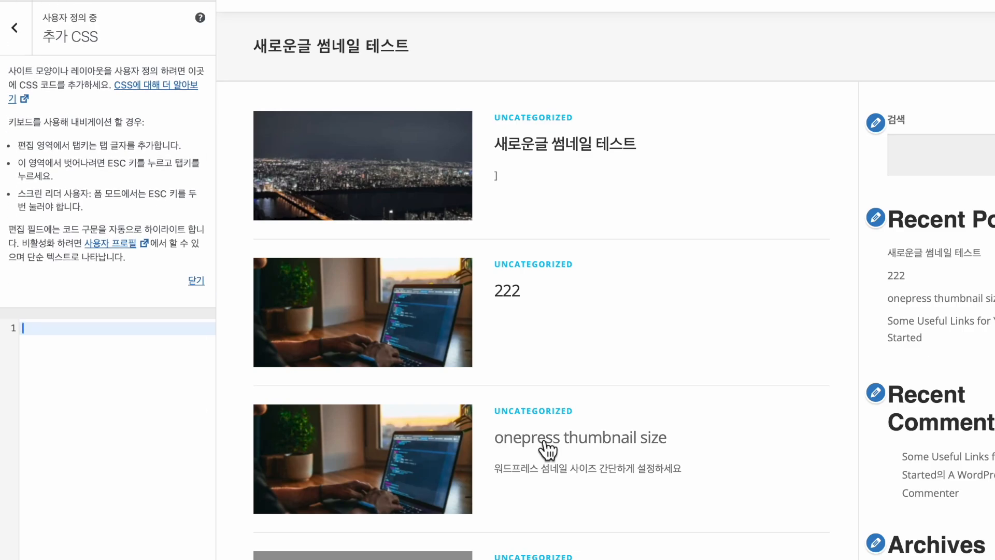
{"action": "scroll", "coordinate": [166, 412], "scroll_direction": "down", "scroll_amount": 5}
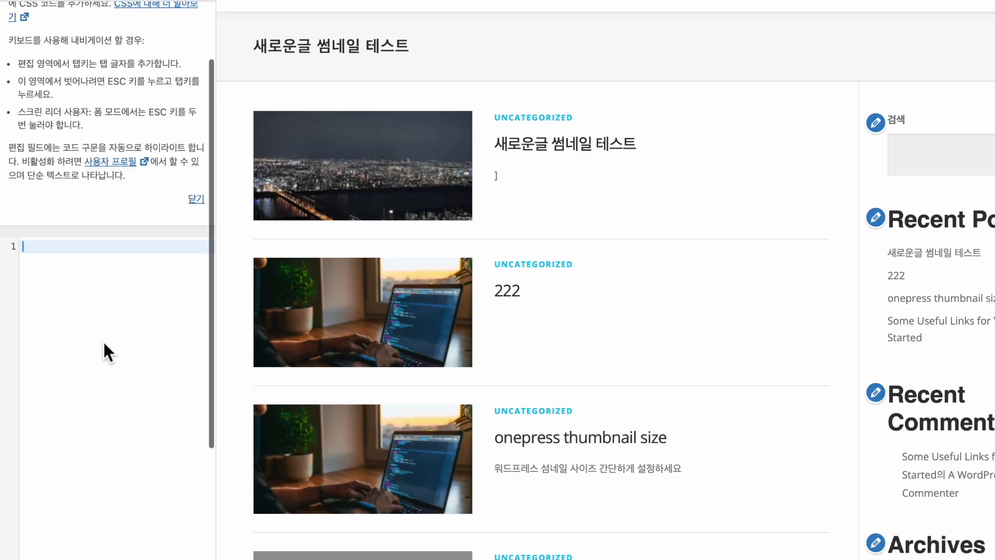
{"action": "key", "text": "Return"}
{"action": "key", "text": "Return"}
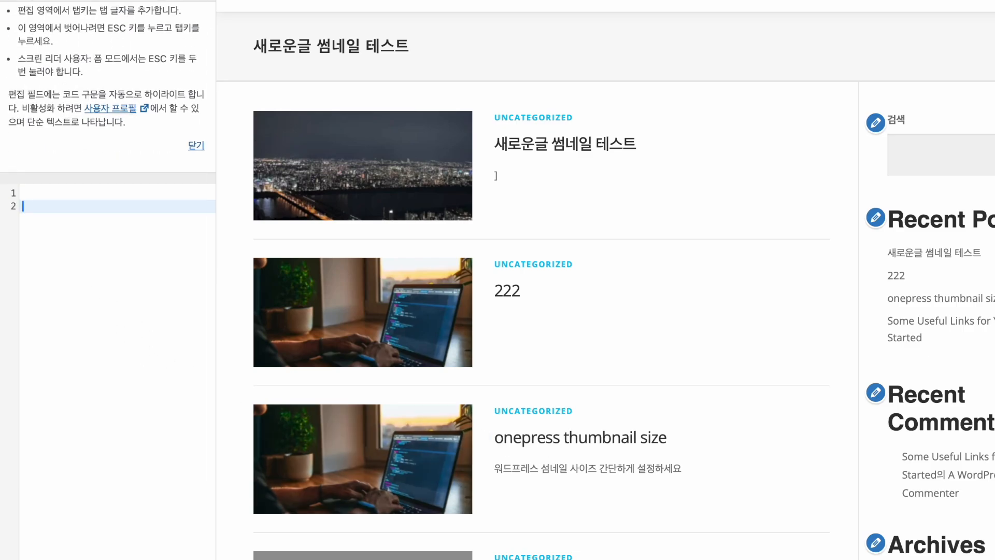
{"action": "key", "text": "BackSpace"}
{"action": "key", "text": "BackSpace"}
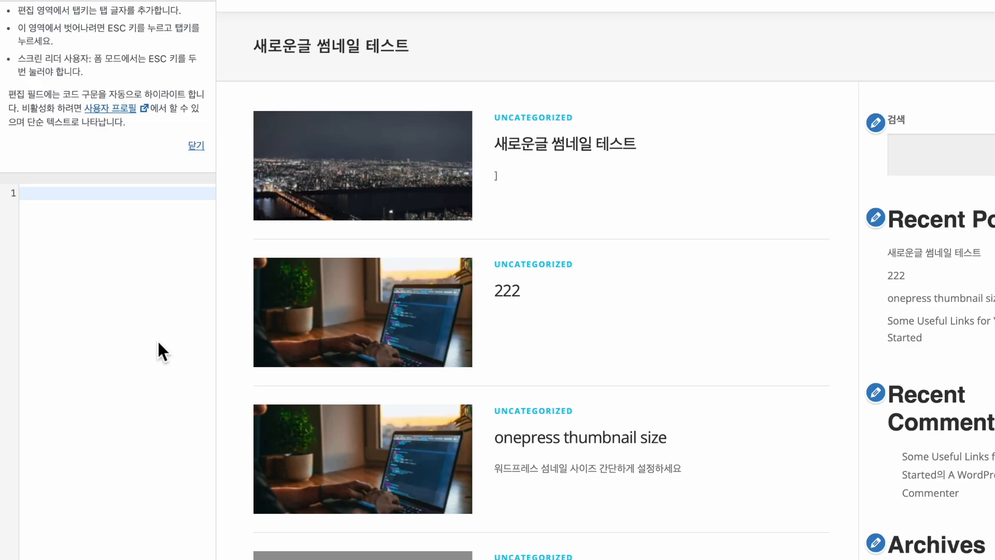
Write a .wp-post-image CSS rule with width: 300px and height: 150px.
{"action": "type", "text": ".wp-post-image {"}
{"action": "key", "text": "Return"}
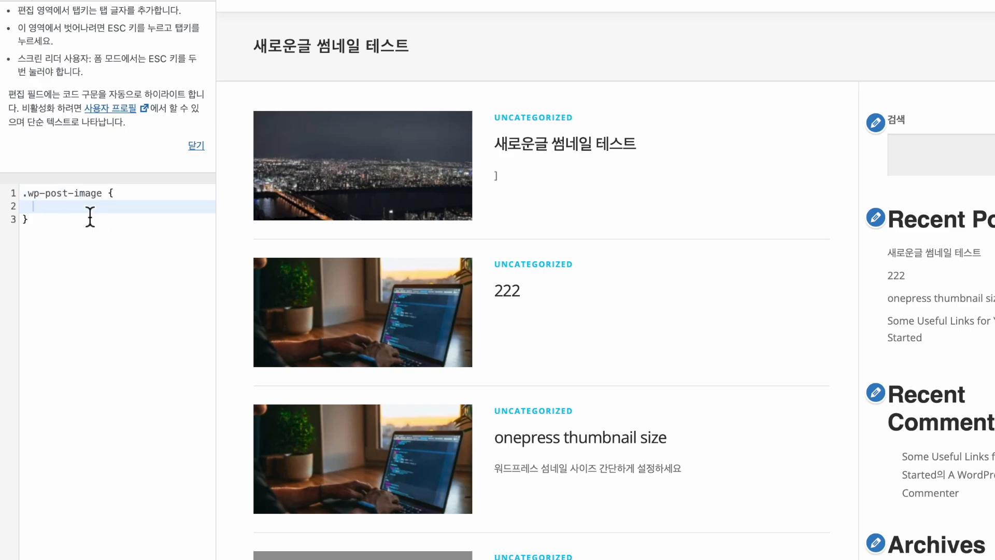
{"action": "type", "text": "width"}
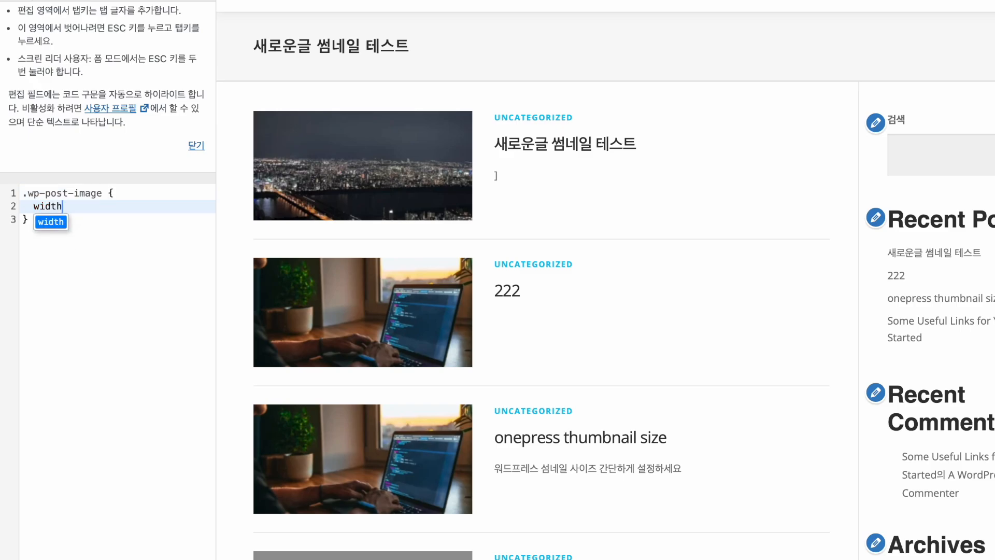
{"action": "type", "text": ": "}
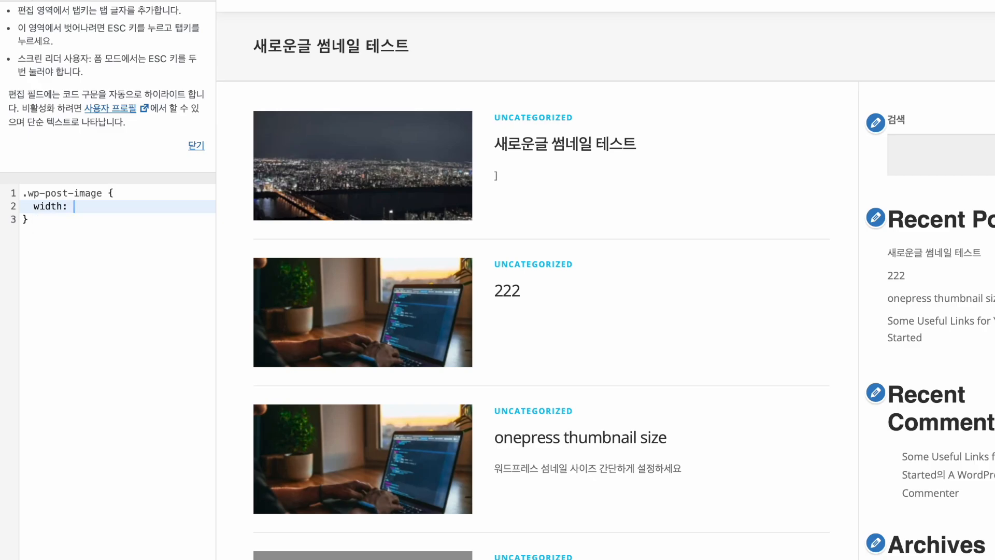
{"action": "type", "text": "300px;"}
{"action": "key", "text": "Return"}
{"action": "type", "text": "he"}
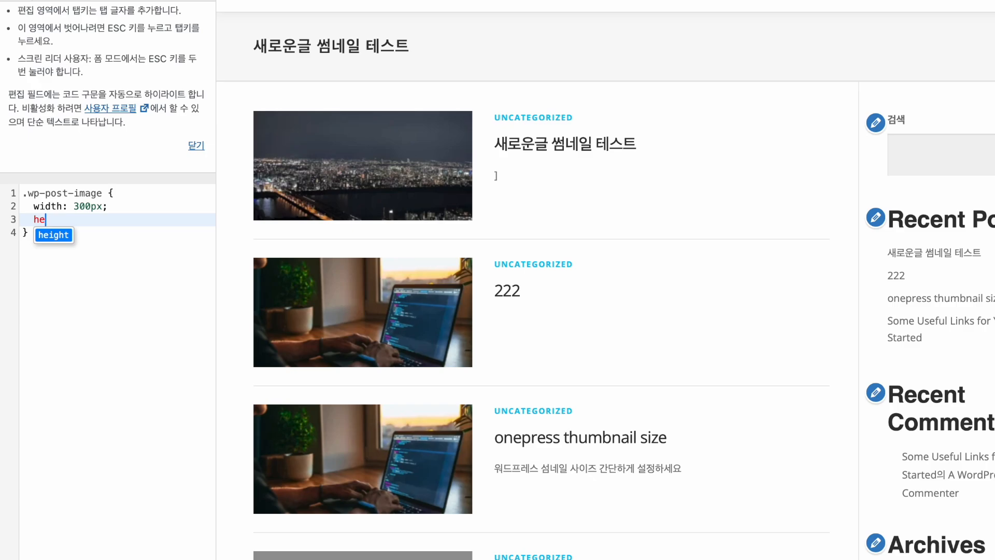
{"action": "type", "text": "ight:"}
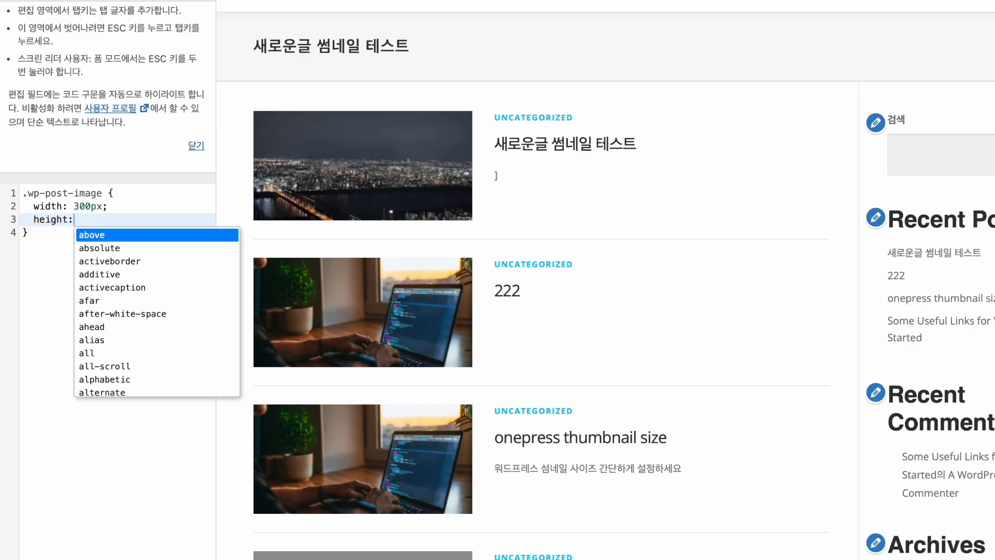
{"action": "type", "text": " 150px;"}
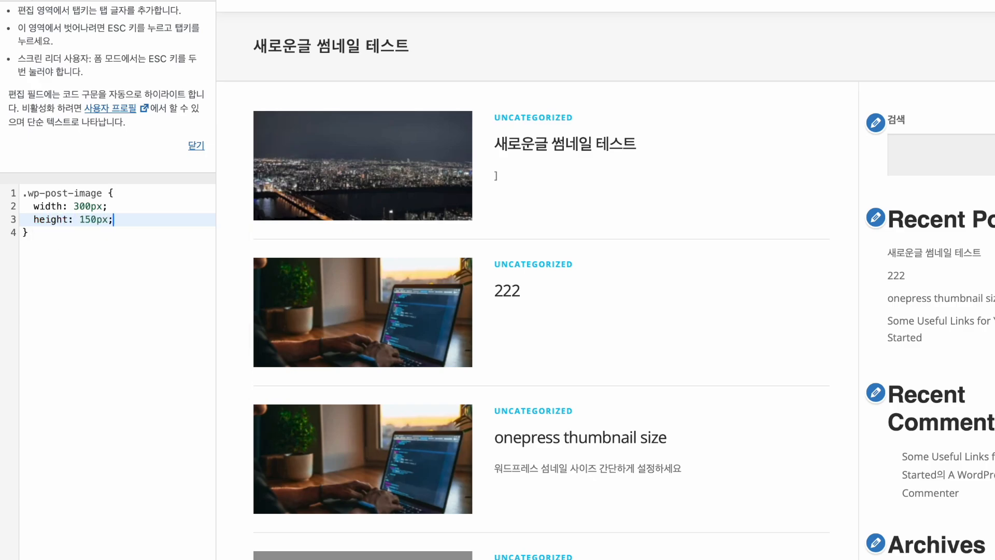
Add object-fit: cover to the .wp-post-image rule.
{"action": "key", "text": "Return"}
{"action": "type", "text": "object"}
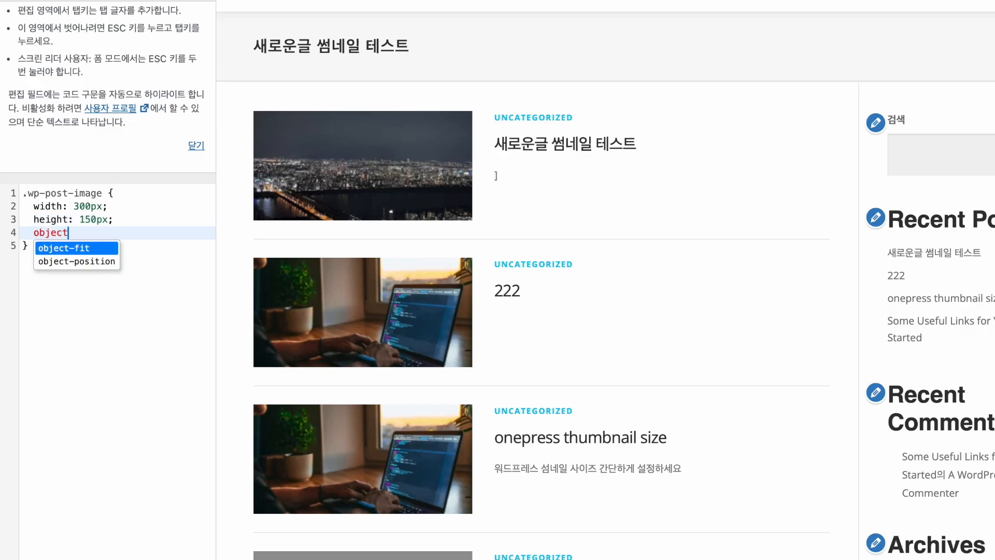
{"action": "type", "text": "-fit: "}
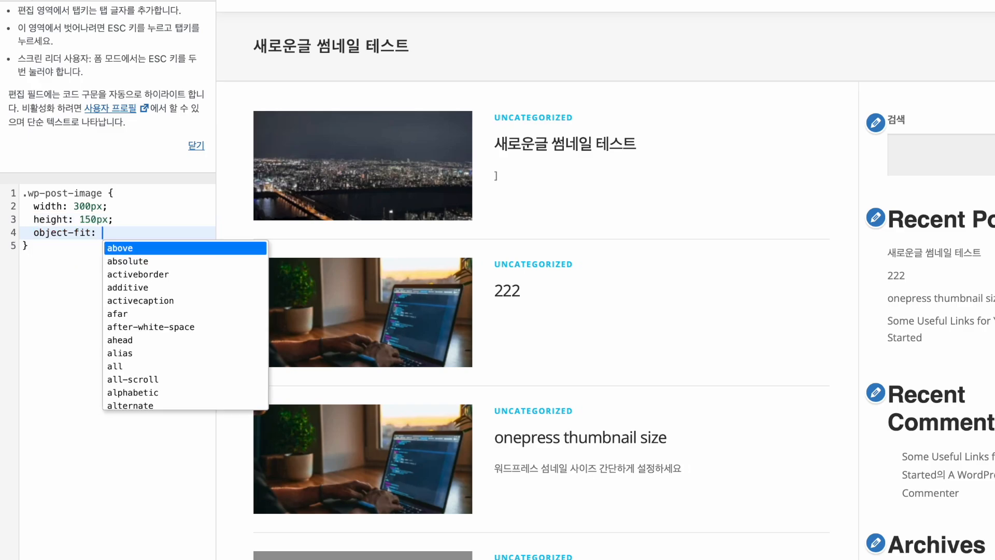
{"action": "type", "text": "cover;"}
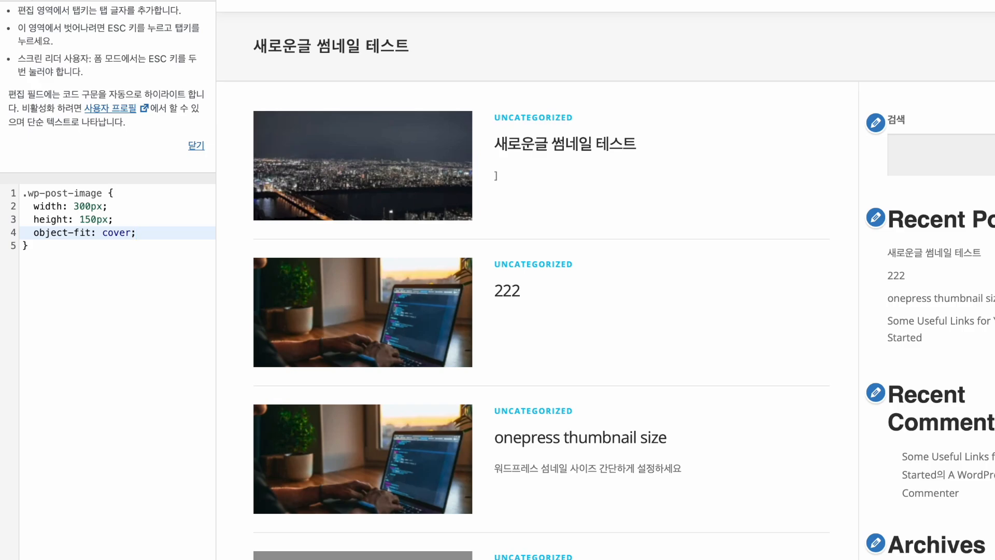
{"action": "left_click", "coordinate": [102, 311]}
Review the width, height and object-fit lines of the rule against the thumbnails in the preview.
{"action": "left_click", "coordinate": [141, 210]}
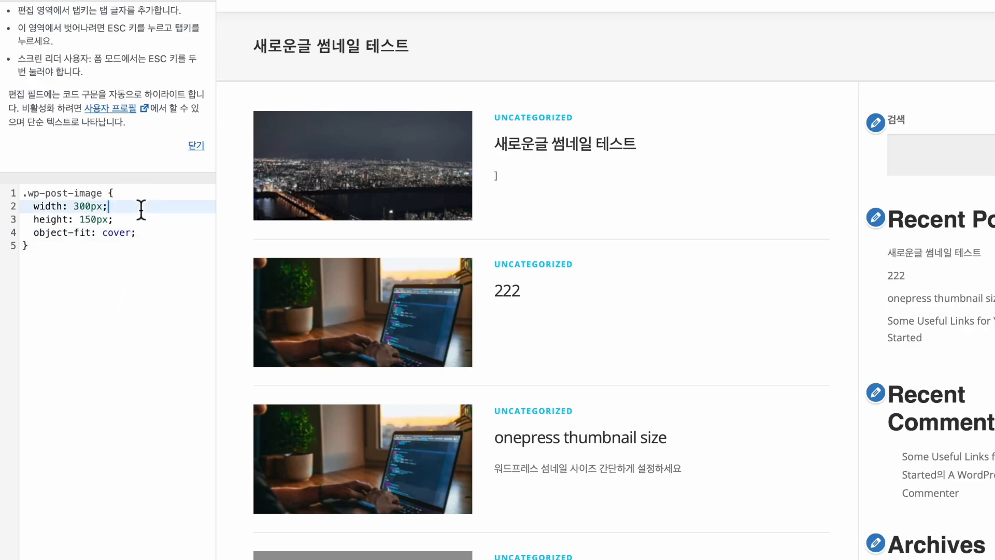
{"action": "left_click", "coordinate": [166, 226]}
{"action": "left_click", "coordinate": [74, 210]}
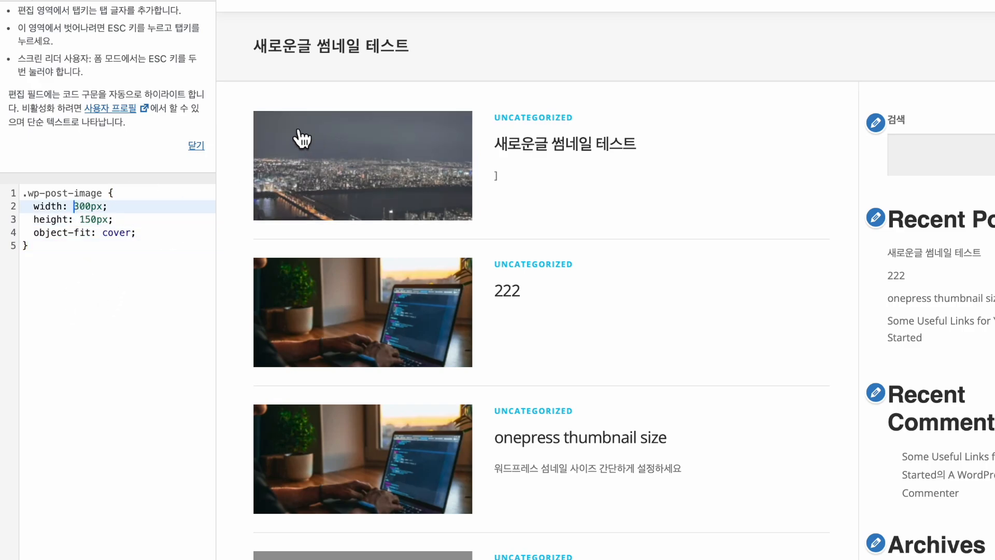
{"action": "key", "text": "Down"}
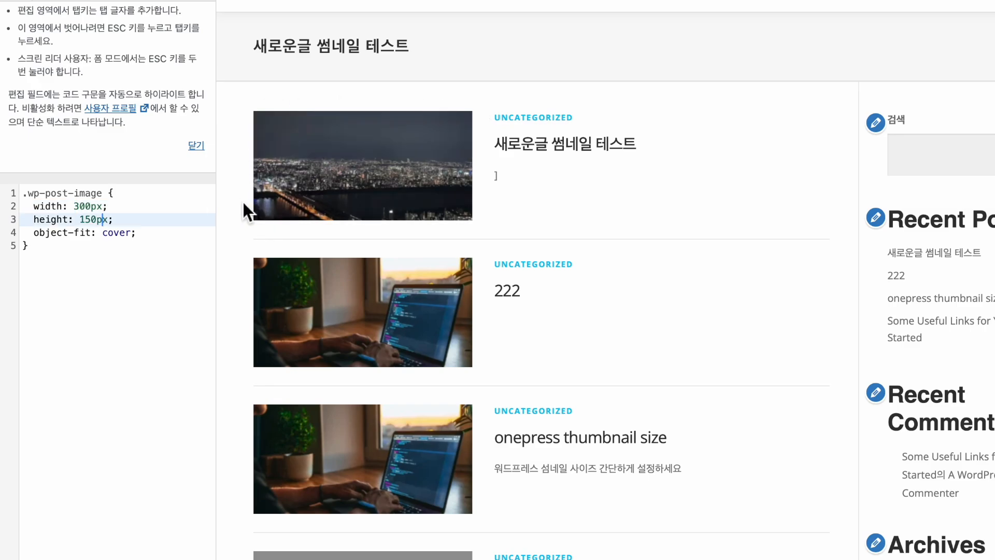
{"action": "left_click", "coordinate": [135, 233]}
{"action": "left_click_drag", "start_coordinate": [34, 234], "coordinate": [91, 239]}
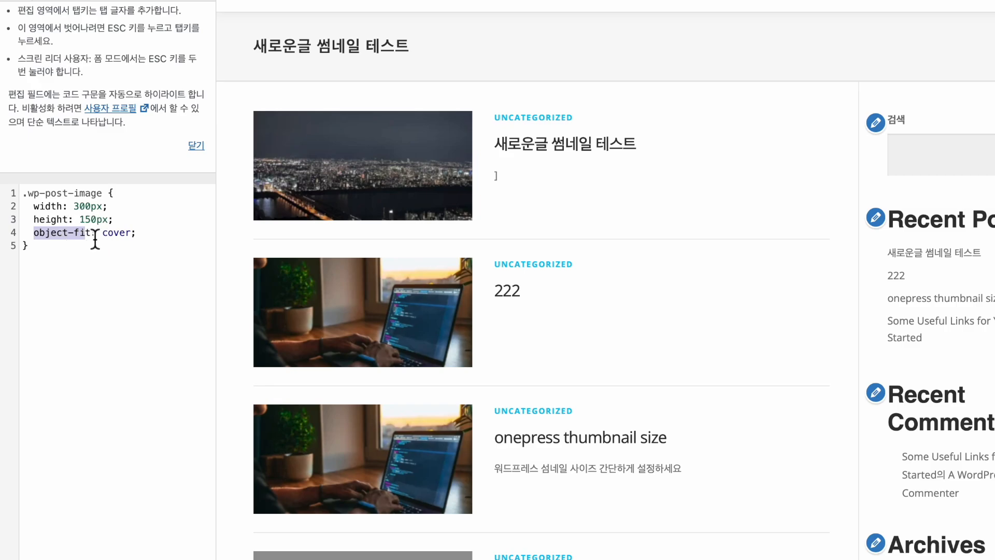
Examine the rule's object-fit: cover line and its width and height values alongside the cropped thumbnails in the preview.
{"action": "left_click", "coordinate": [133, 228]}
{"action": "left_click", "coordinate": [157, 245]}
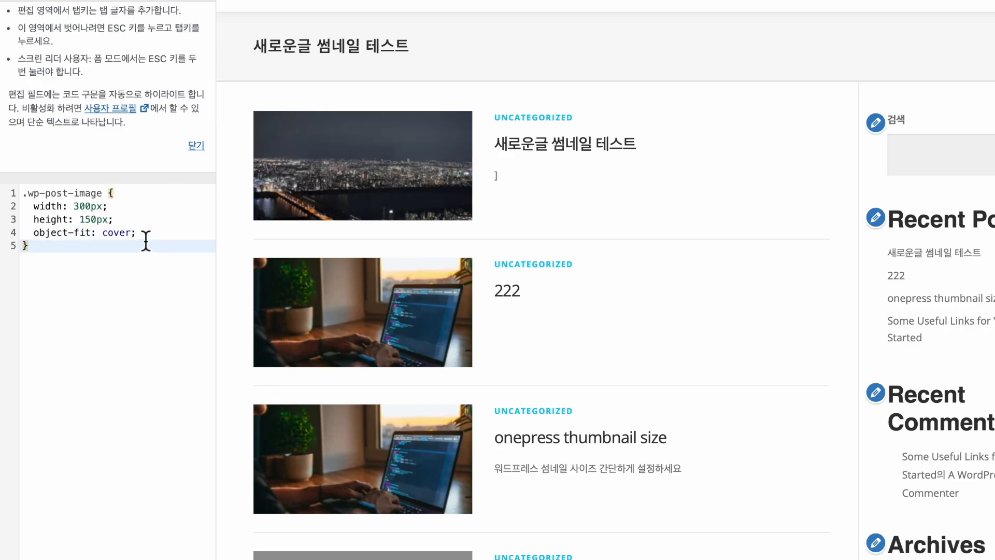
{"action": "left_click", "coordinate": [145, 238]}
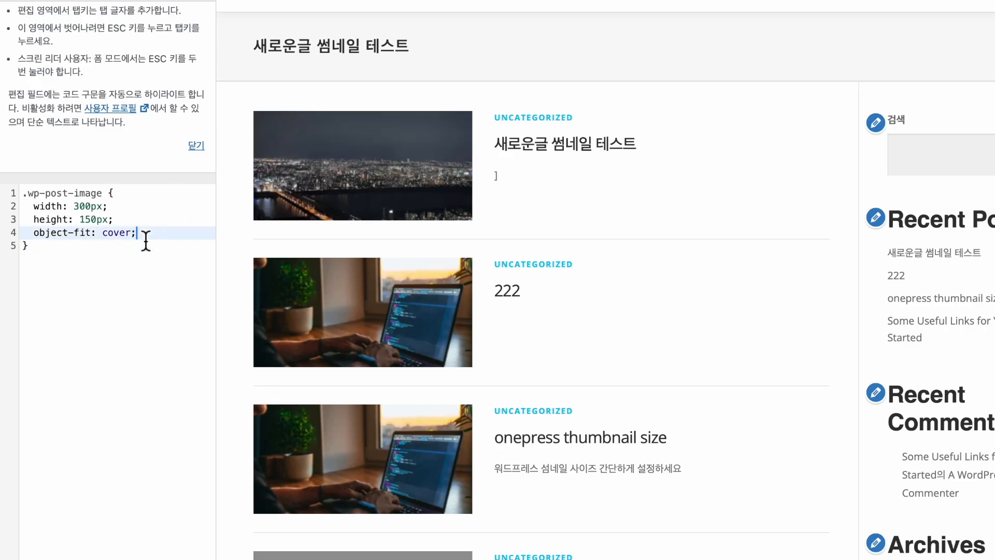
{"action": "left_click_drag", "start_coordinate": [32, 238], "coordinate": [88, 239]}
{"action": "left_click", "coordinate": [136, 238]}
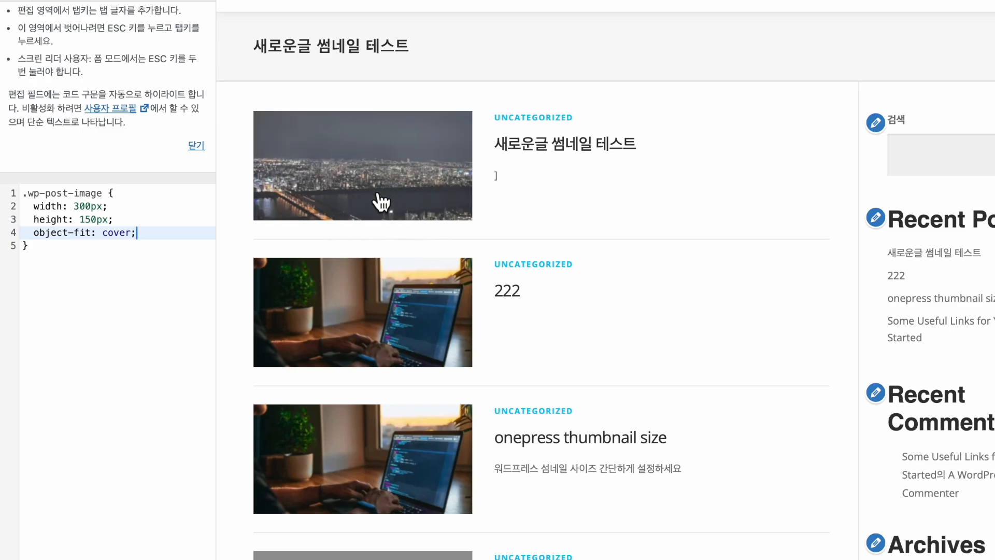
{"action": "left_click", "coordinate": [137, 224]}
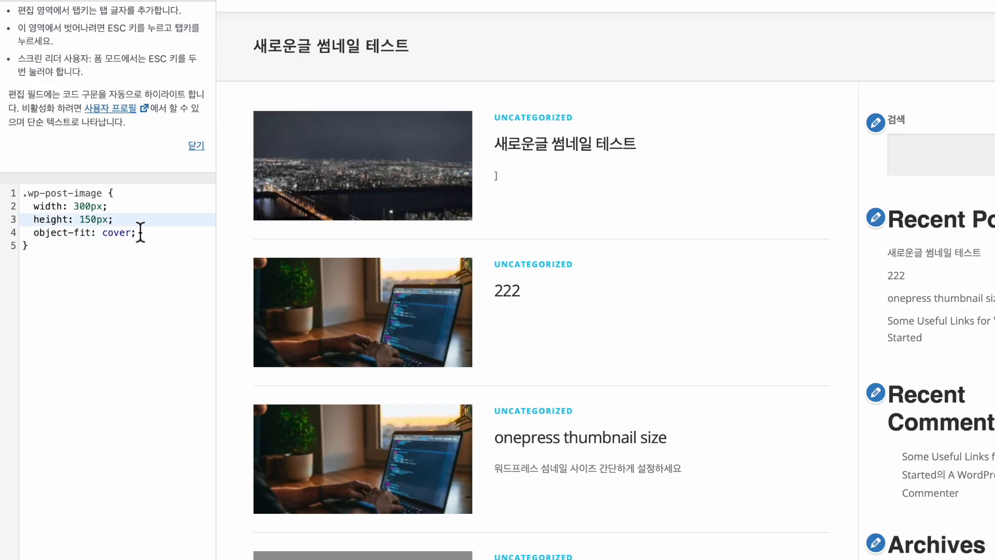
{"action": "left_click", "coordinate": [140, 232]}
{"action": "left_click", "coordinate": [121, 224]}
{"action": "left_click", "coordinate": [74, 210]}
{"action": "left_click_drag", "start_coordinate": [99, 222], "coordinate": [103, 221]}
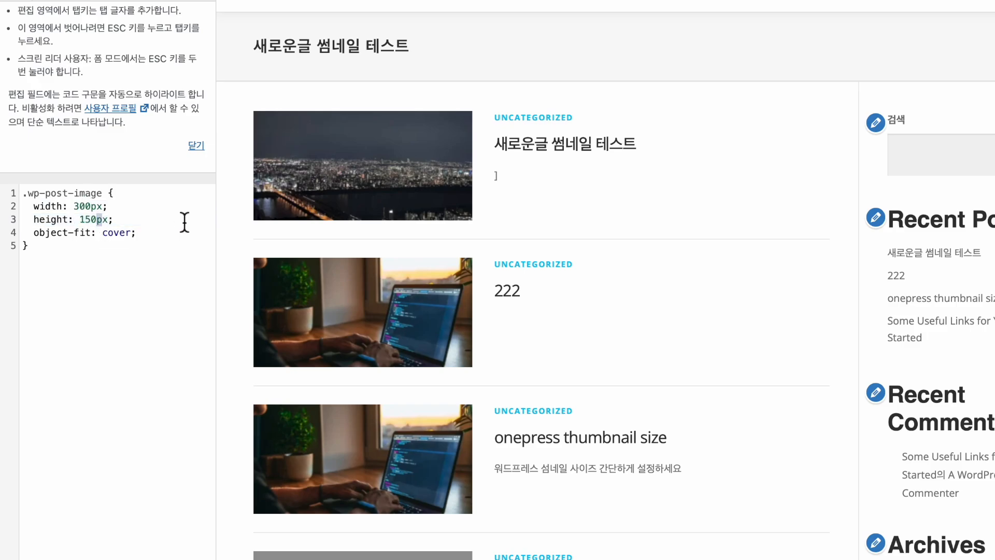
Add the ratio note 300:x=16:9 below the .wp-post-image rule, separated by a blank line.
{"action": "left_click", "coordinate": [125, 295]}
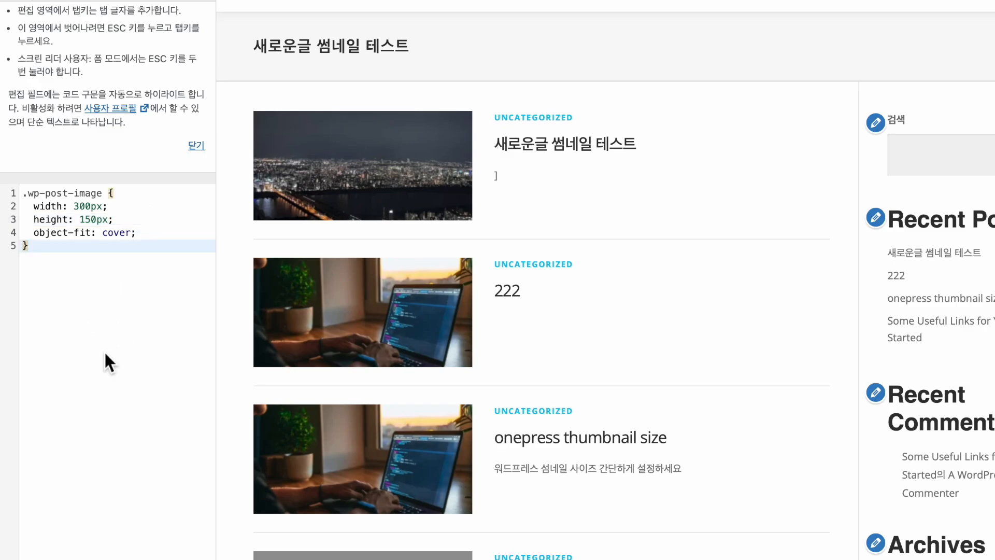
{"action": "key", "text": "Return"}
{"action": "key", "text": "Return"}
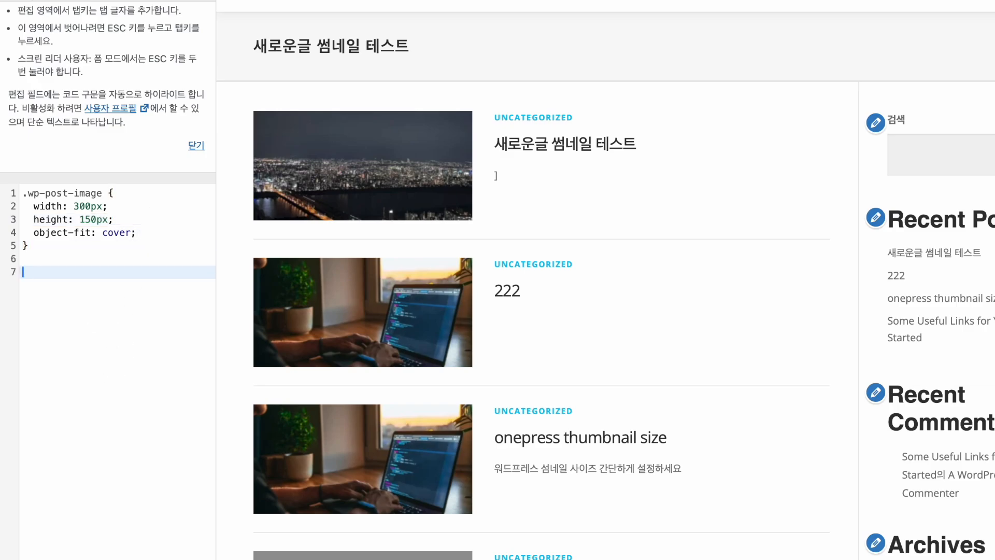
{"action": "type", "text": "300:x=16:9"}
{"action": "left_click", "coordinate": [85, 272]}
Set the height in the .wp-post-image rule to 168px to match the 16:9 ratio.
{"action": "left_click", "coordinate": [97, 219]}
{"action": "key", "text": "BackSpace"}
{"action": "key", "text": "BackSpace"}
{"action": "type", "text": "6"}
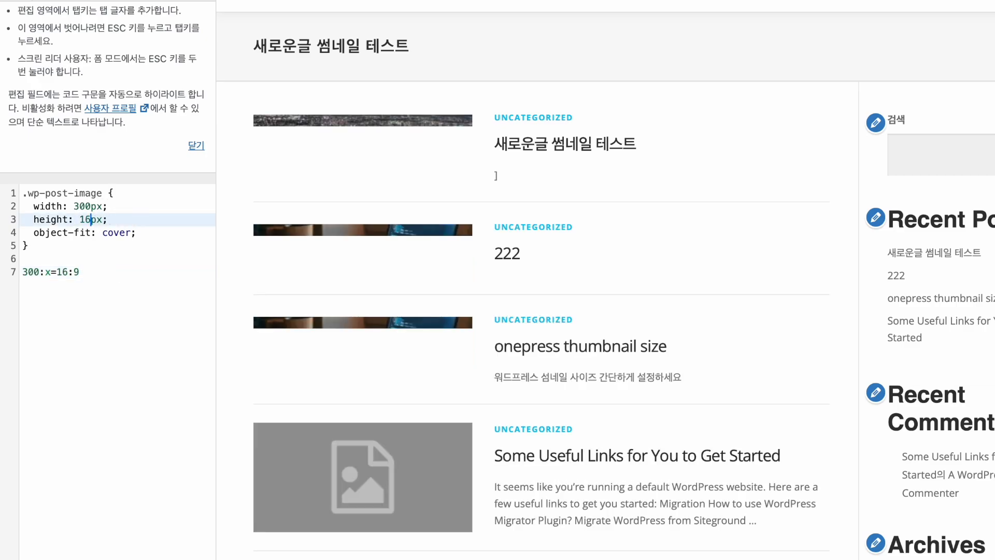
{"action": "type", "text": "8"}
{"action": "left_click", "coordinate": [151, 273]}
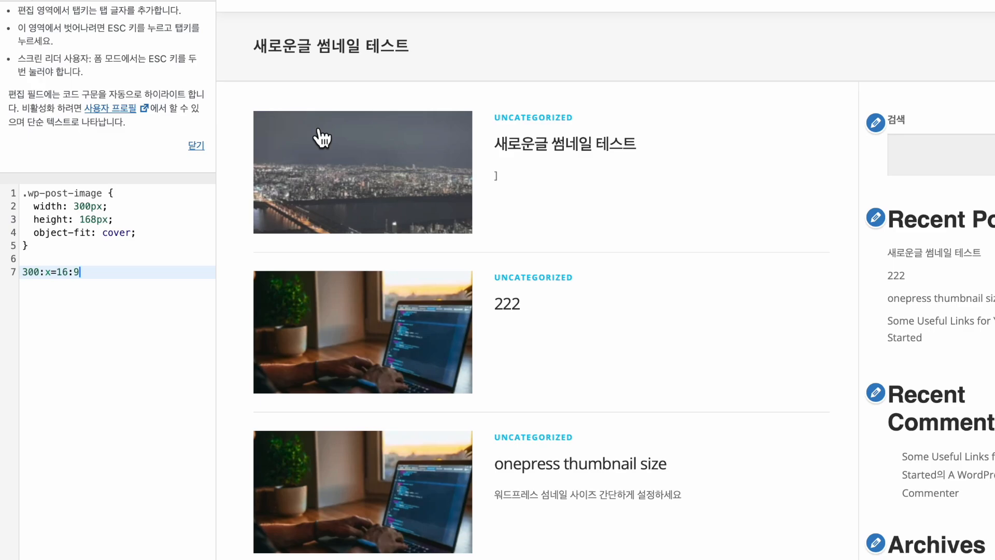
Try a flatter thumbnail by setting the rule's height to 100px.
{"action": "left_click", "coordinate": [97, 219]}
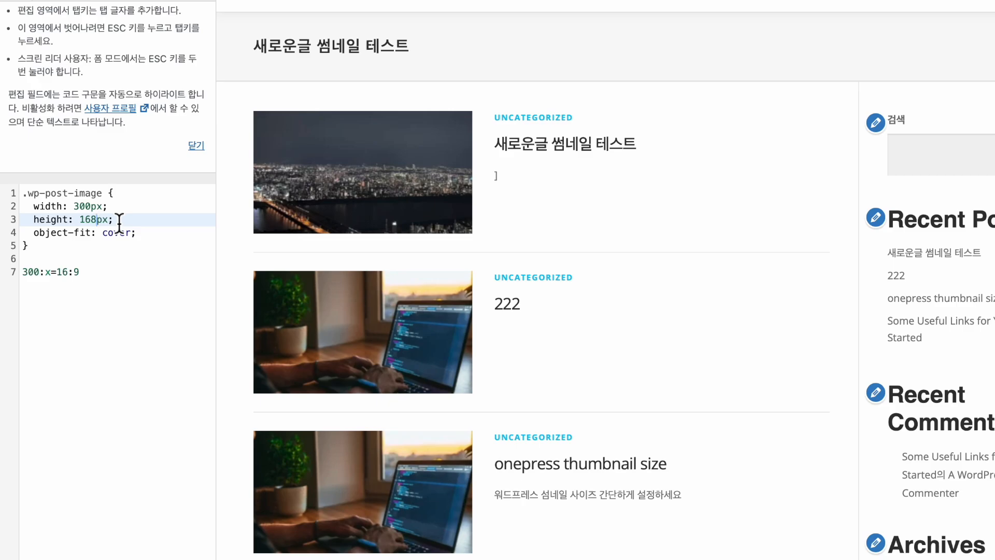
{"action": "key", "text": "BackSpace"}
{"action": "key", "text": "BackSpace"}
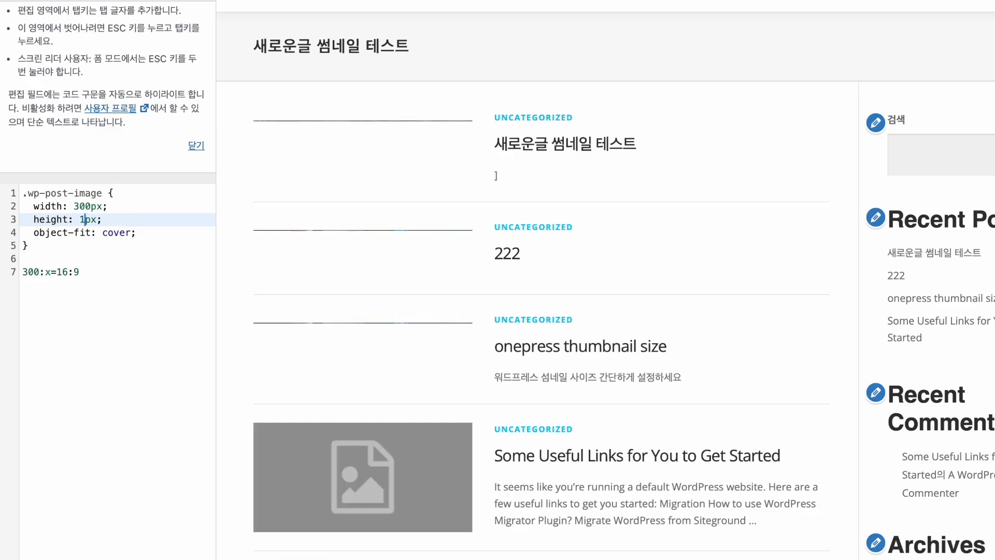
{"action": "type", "text": "00"}
{"action": "left_click", "coordinate": [123, 280]}
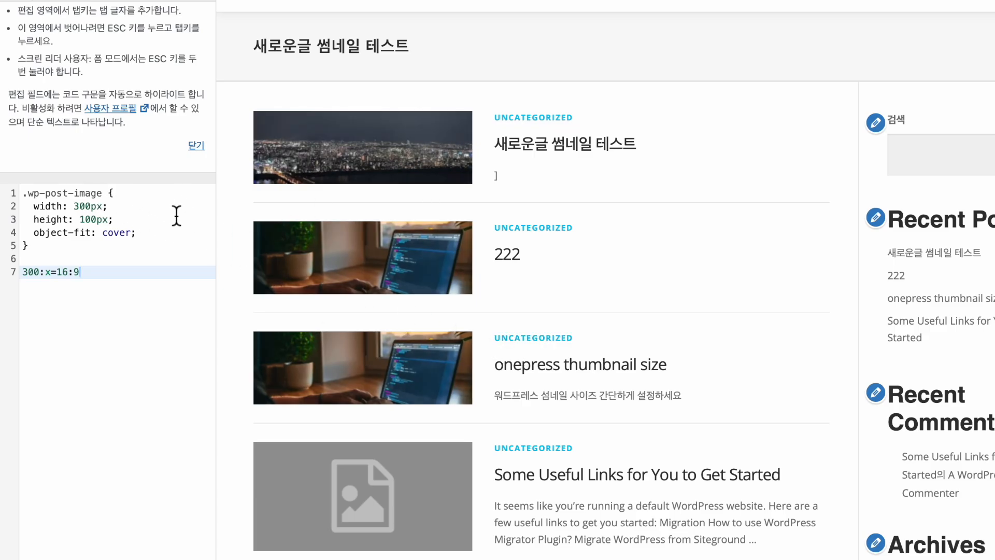
Try a narrower thumbnail by setting the rule's width to 200px.
{"action": "left_click", "coordinate": [92, 207]}
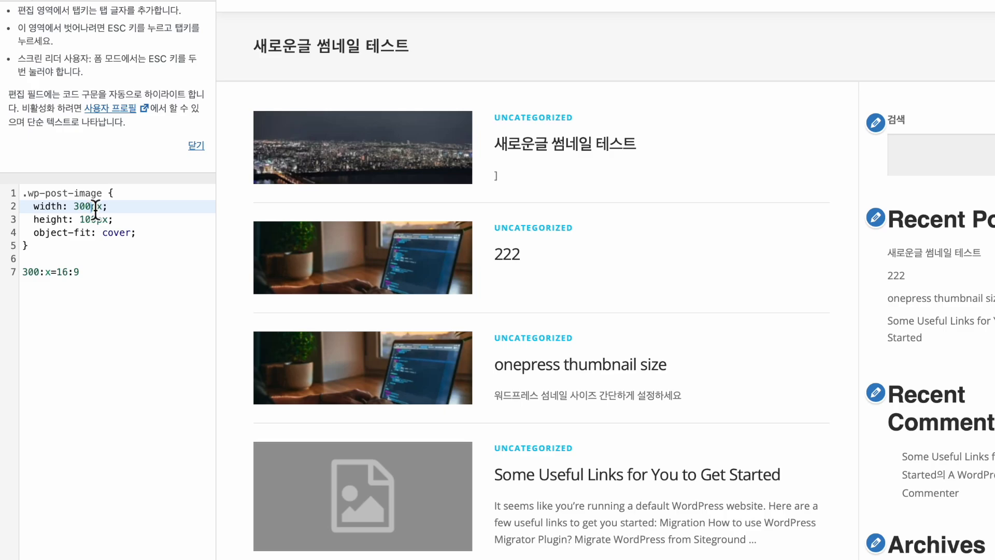
{"action": "key", "text": "BackSpace"}
{"action": "key", "text": "BackSpace"}
{"action": "key", "text": "BackSpace"}
{"action": "type", "text": "200"}
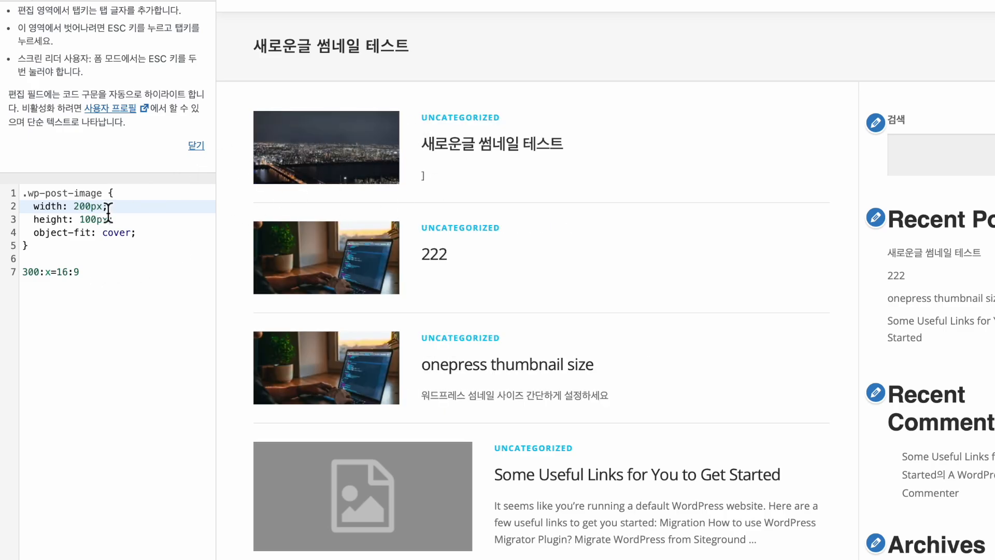
Set the .wp-post-image rule's width to 300px and its height to 168px.
{"action": "key", "text": "BackSpace"}
{"action": "key", "text": "BackSpace"}
{"action": "key", "text": "BackSpace"}
{"action": "type", "text": "300"}
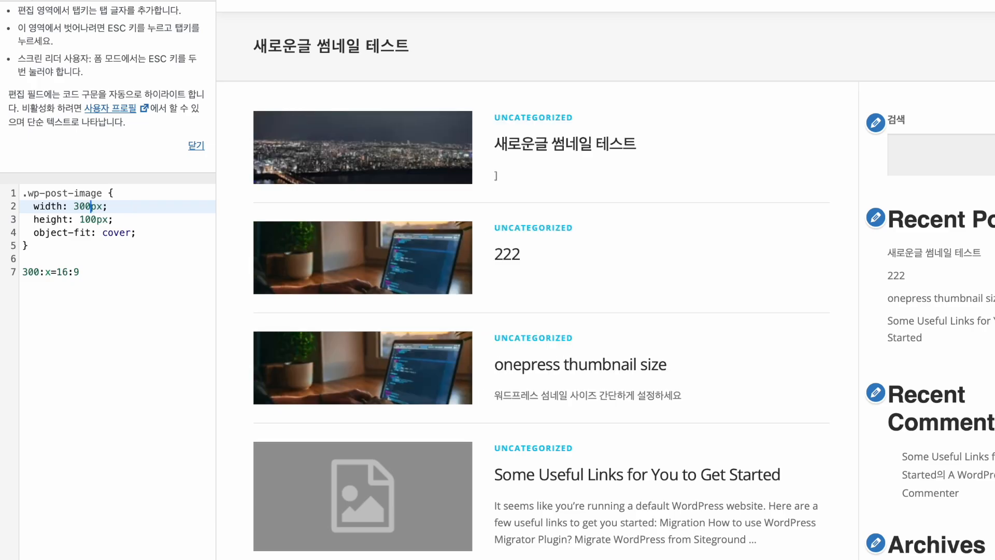
{"action": "key", "text": "Down"}
{"action": "key", "text": "BackSpace"}
{"action": "key", "text": "BackSpace"}
{"action": "key", "text": "BackSpace"}
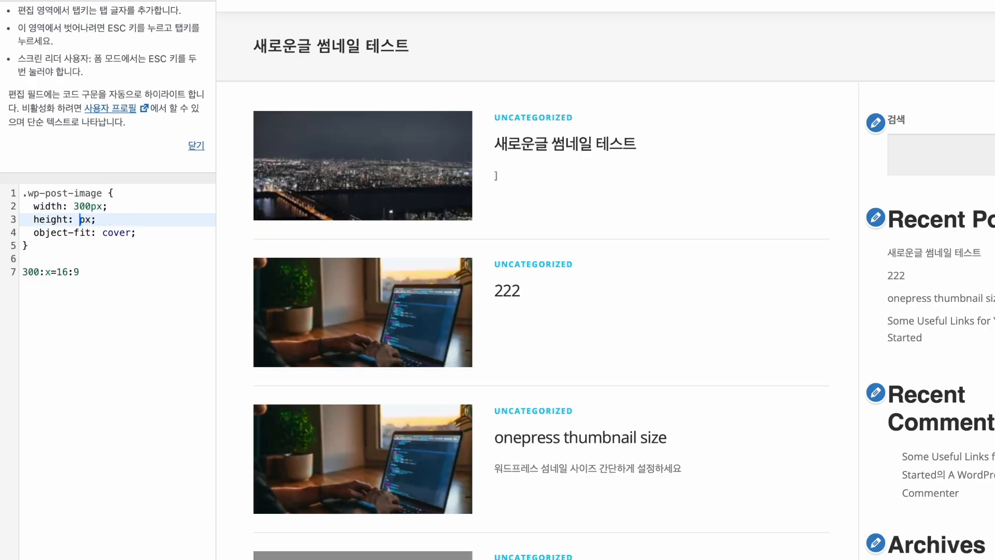
{"action": "type", "text": "168"}
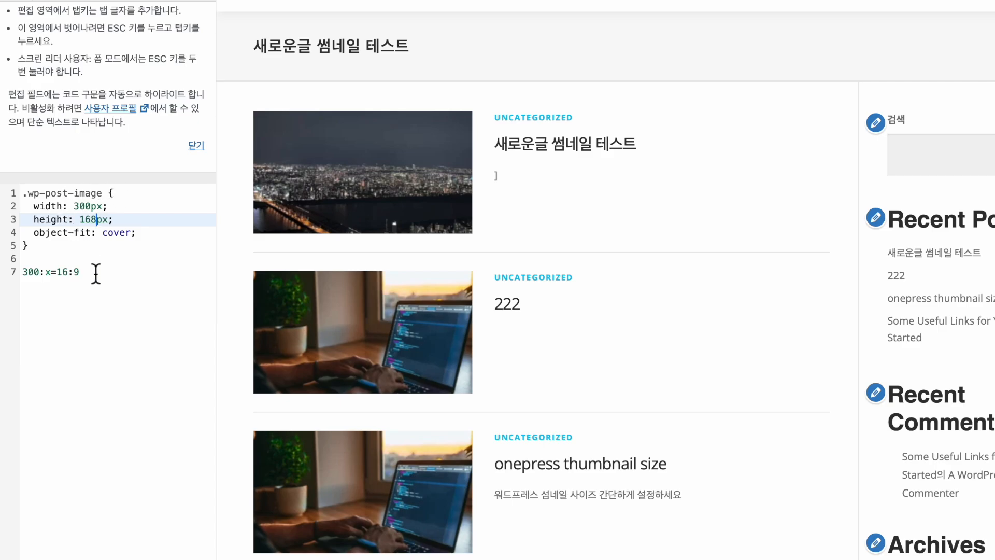
Delete the 300:x=16:9 note and the blank lines below the CSS rule.
{"action": "left_click_drag", "start_coordinate": [96, 274], "coordinate": [5, 272]}
{"action": "key", "text": "BackSpace"}
{"action": "key", "text": "BackSpace"}
{"action": "key", "text": "BackSpace"}
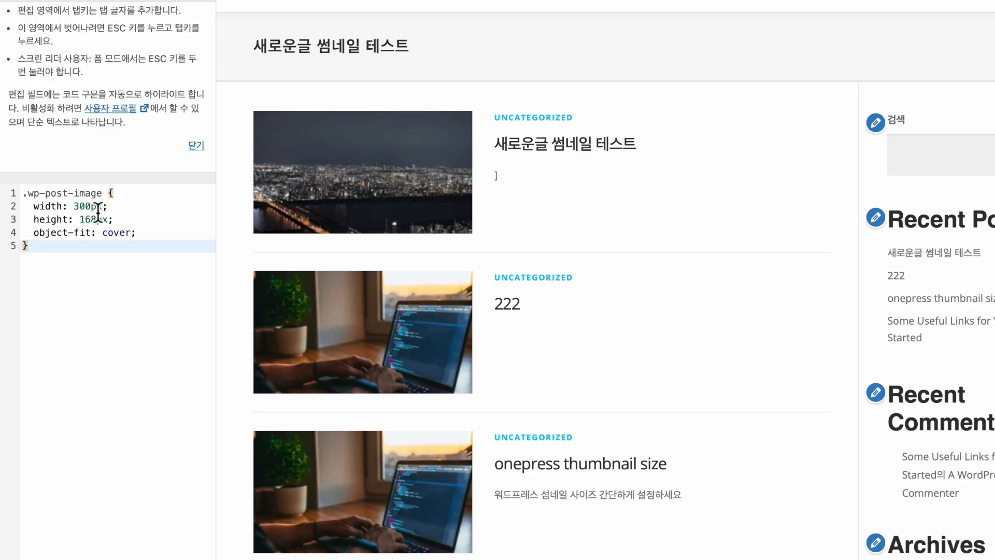
Try an exact 16:9 height of 168.75px in the rule, and return it to 168px.
{"action": "left_click", "coordinate": [98, 219]}
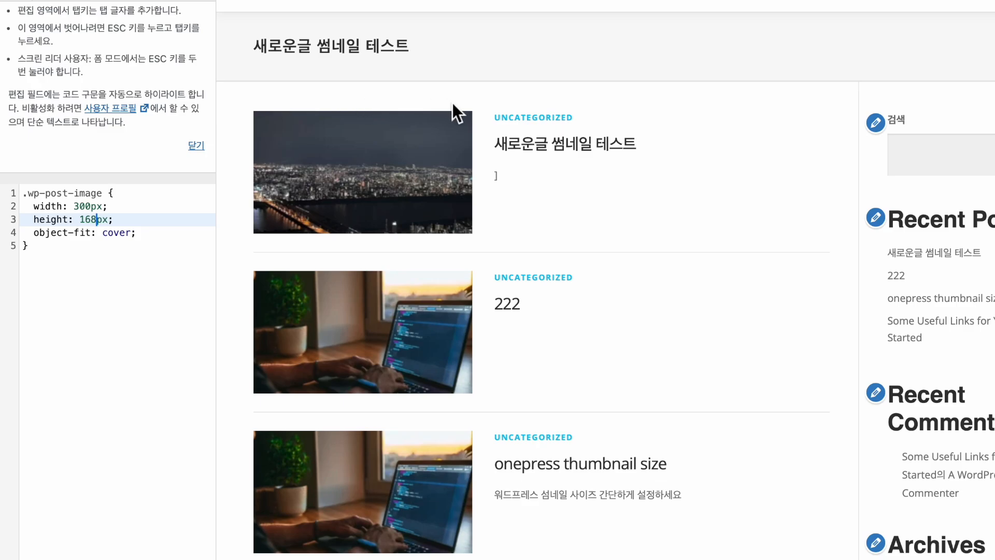
{"action": "left_click", "coordinate": [99, 221]}
{"action": "type", "text": ".75"}
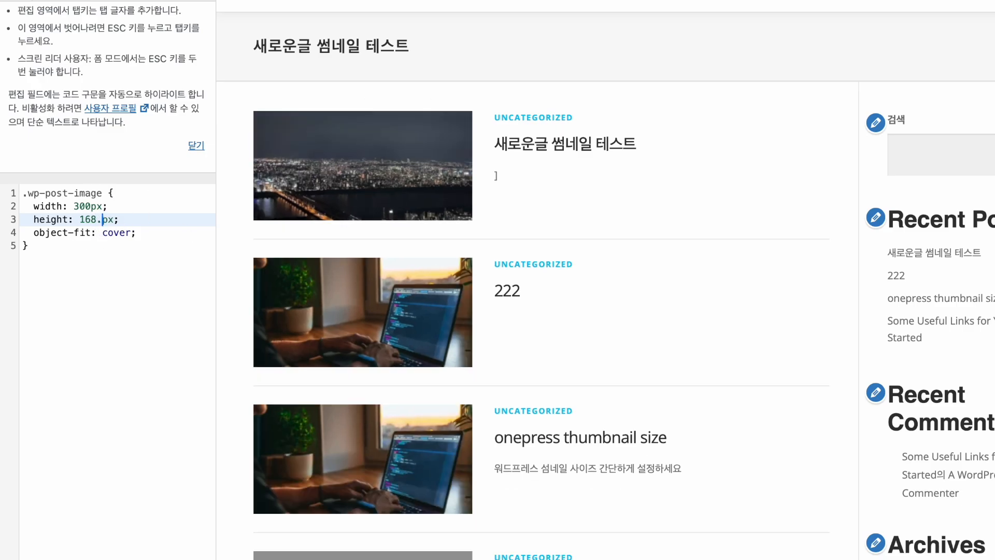
{"action": "key", "text": "BackSpace"}
{"action": "key", "text": "BackSpace"}
{"action": "key", "text": "BackSpace"}
{"action": "left_click", "coordinate": [145, 273]}
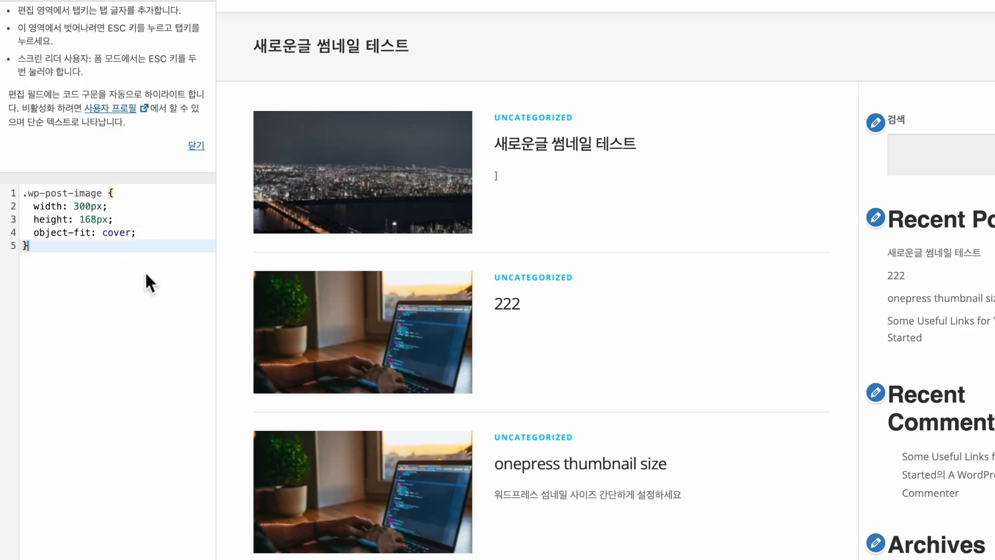
Set the .wp-post-image rule's height to 150px and publish the customizer changes.
{"action": "left_click", "coordinate": [97, 220]}
{"action": "key", "text": "BackSpace"}
{"action": "key", "text": "BackSpace"}
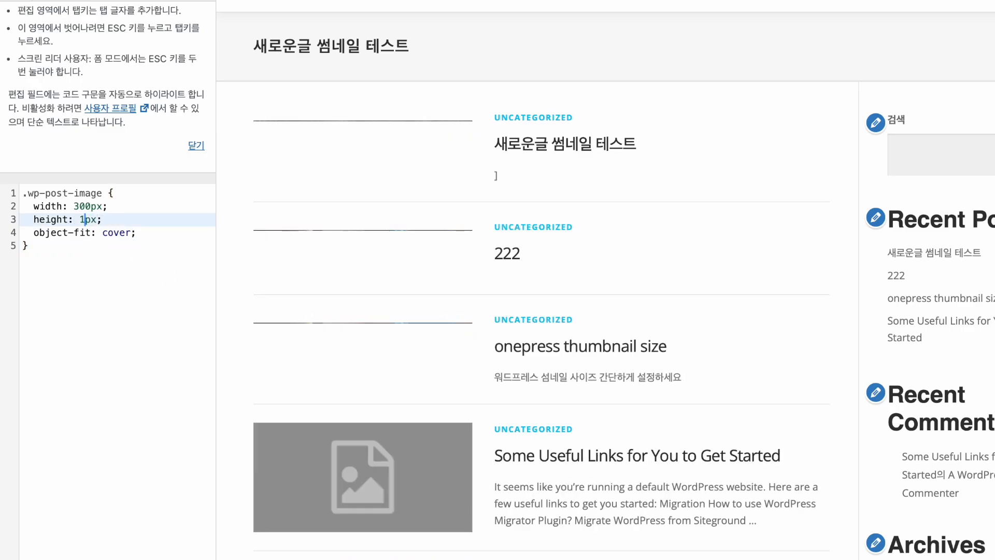
{"action": "type", "text": "50"}
{"action": "left_click", "coordinate": [107, 258]}
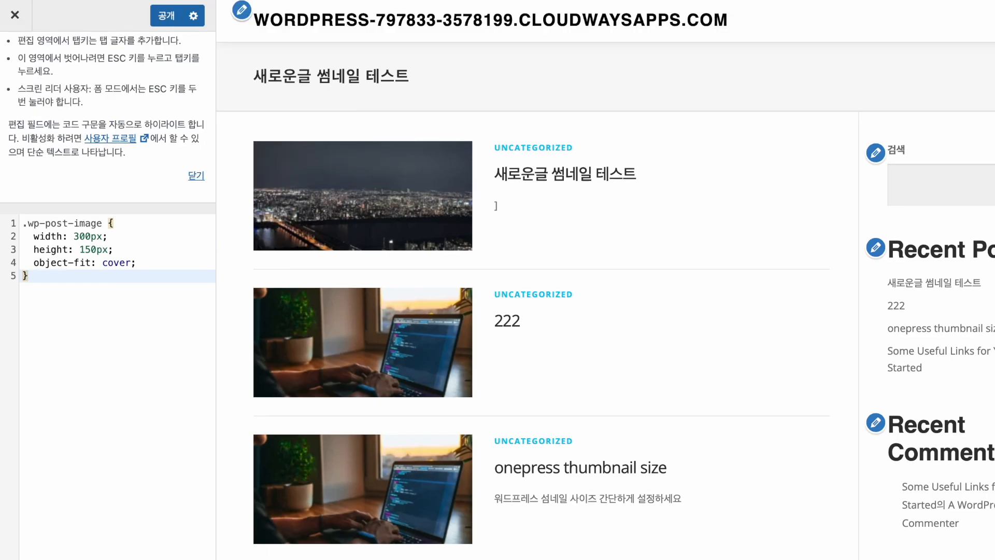
{"action": "left_click", "coordinate": [179, 18]}
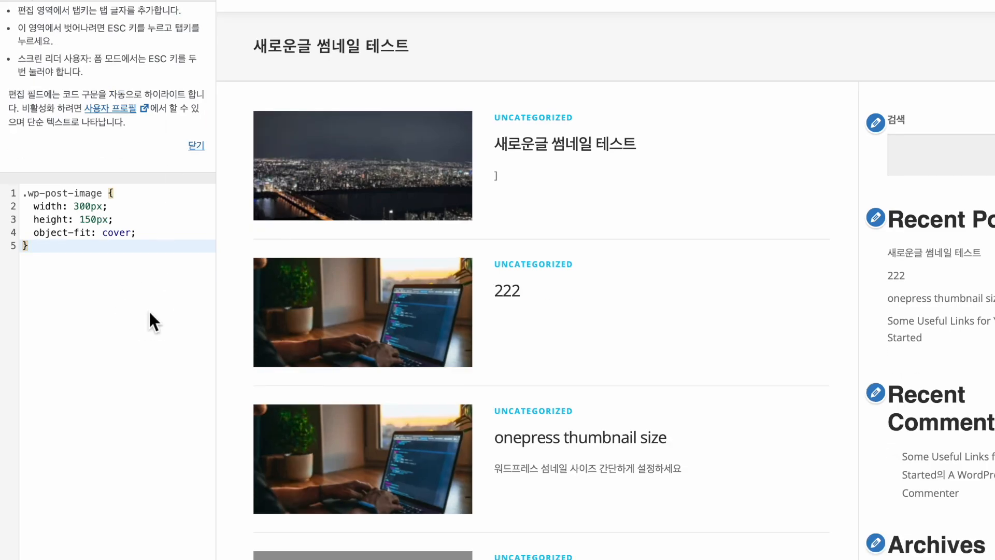